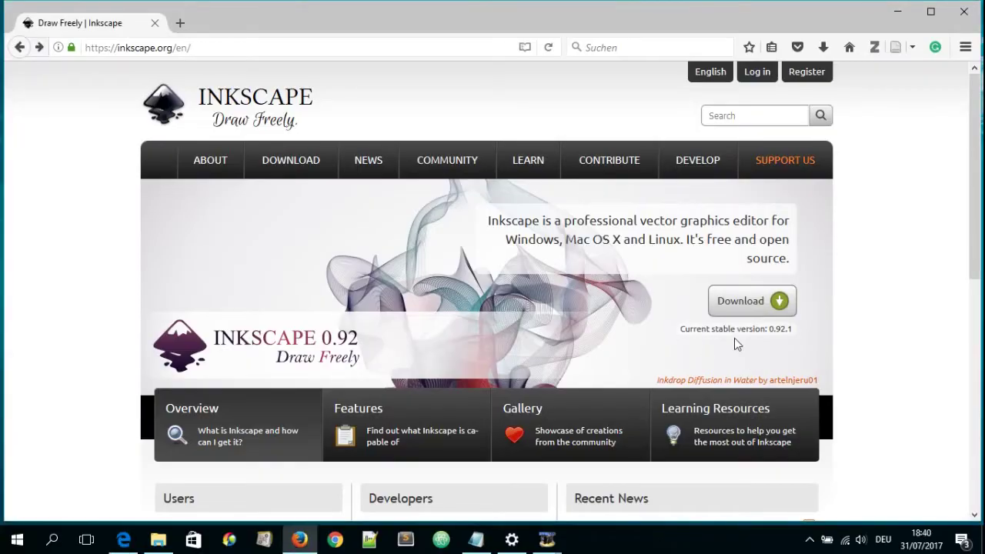
Download the 64-bit Windows installer Inkscape-0.92.1-x64-1.exe from the Inkscape download page
{"action": "left_click", "coordinate": [737, 308]}
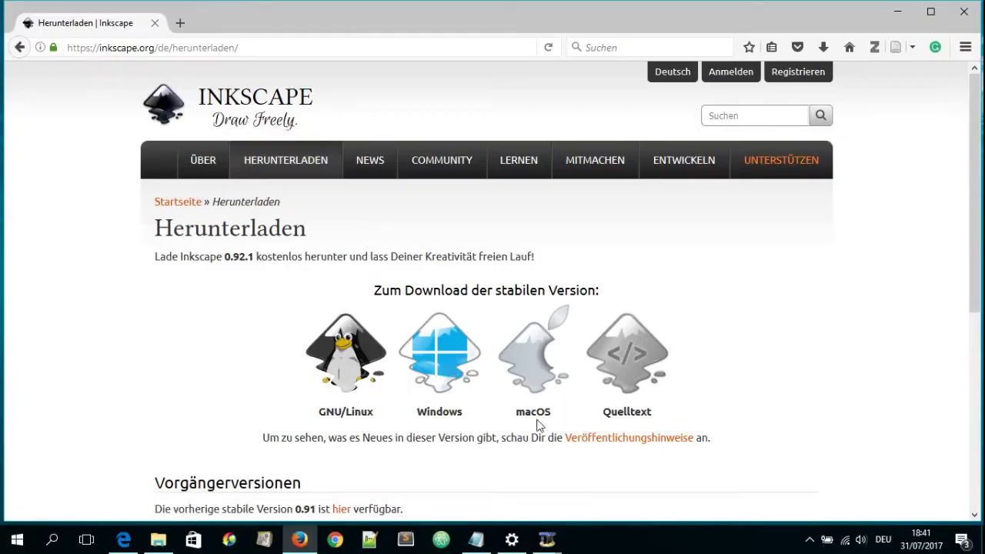
{"action": "left_click", "coordinate": [439, 373]}
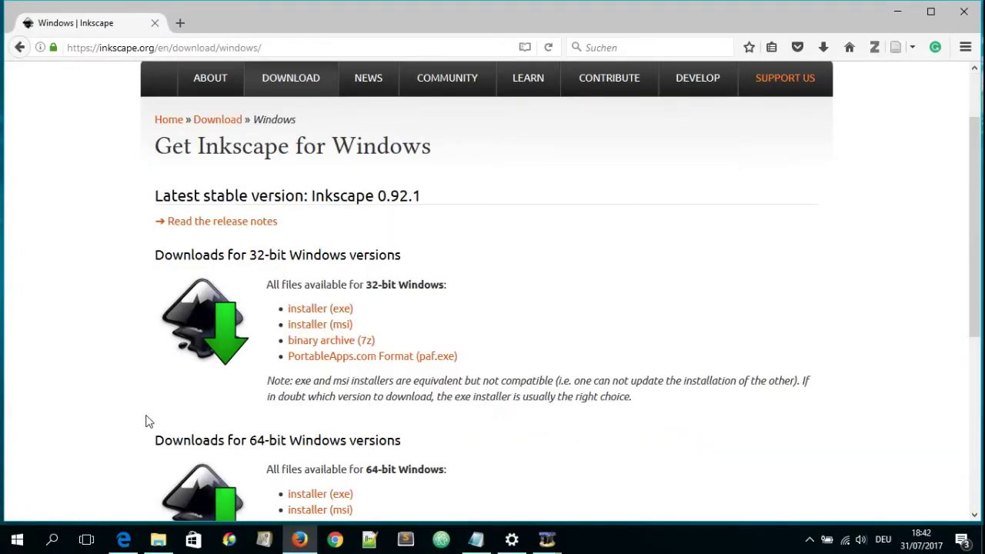
{"action": "scroll", "coordinate": [162, 323], "scroll_direction": "down", "scroll_amount": 3}
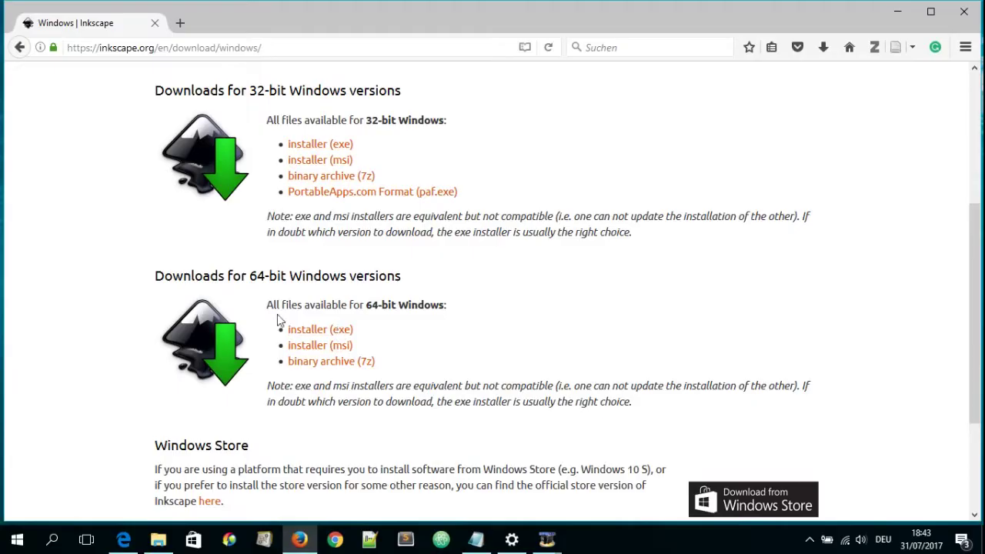
{"action": "left_click", "coordinate": [320, 337]}
{"action": "left_click", "coordinate": [589, 358]}
Run the downloaded Inkscape installer and keep English as the setup language
{"action": "left_click", "coordinate": [824, 49]}
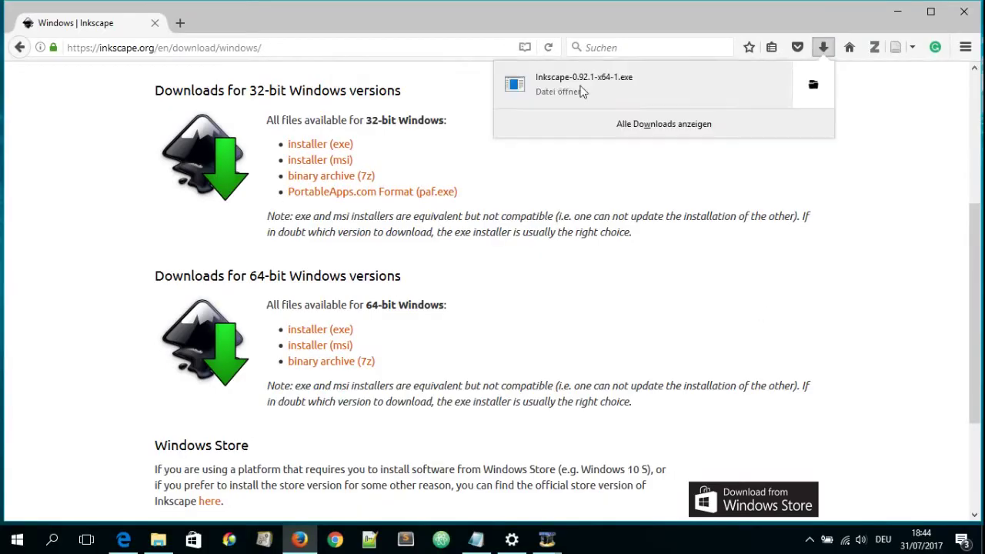
{"action": "left_click", "coordinate": [523, 89]}
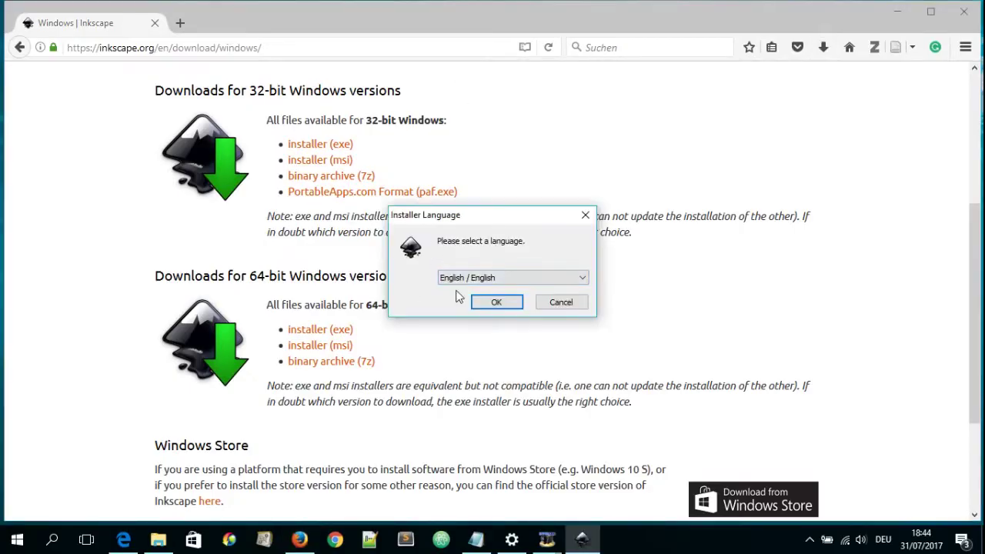
{"action": "left_click", "coordinate": [583, 277]}
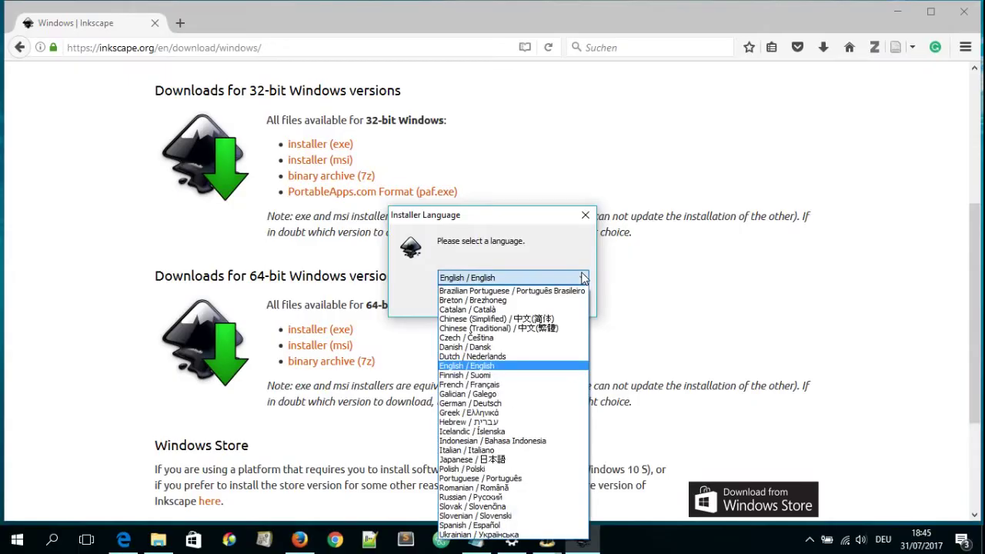
{"action": "left_click", "coordinate": [582, 277]}
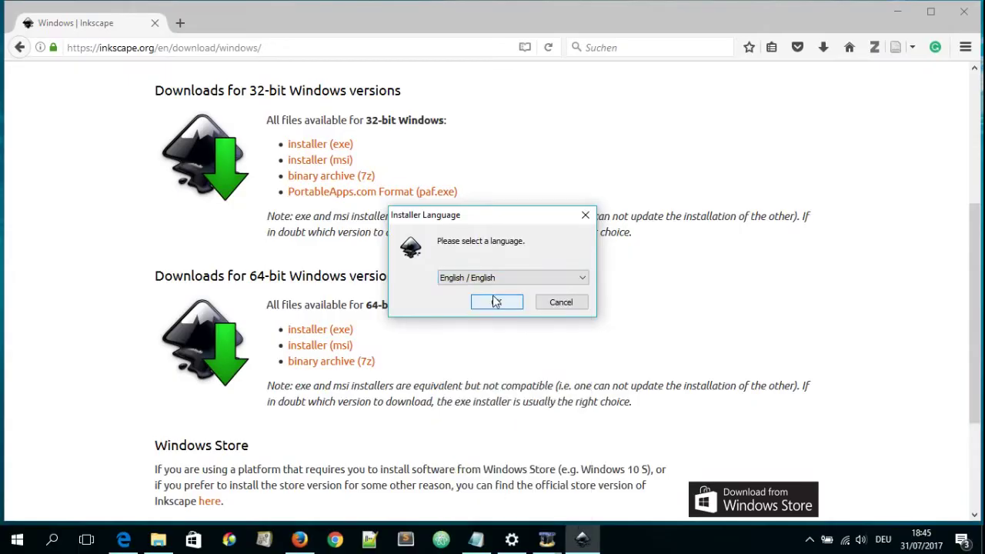
{"action": "left_click", "coordinate": [497, 305]}
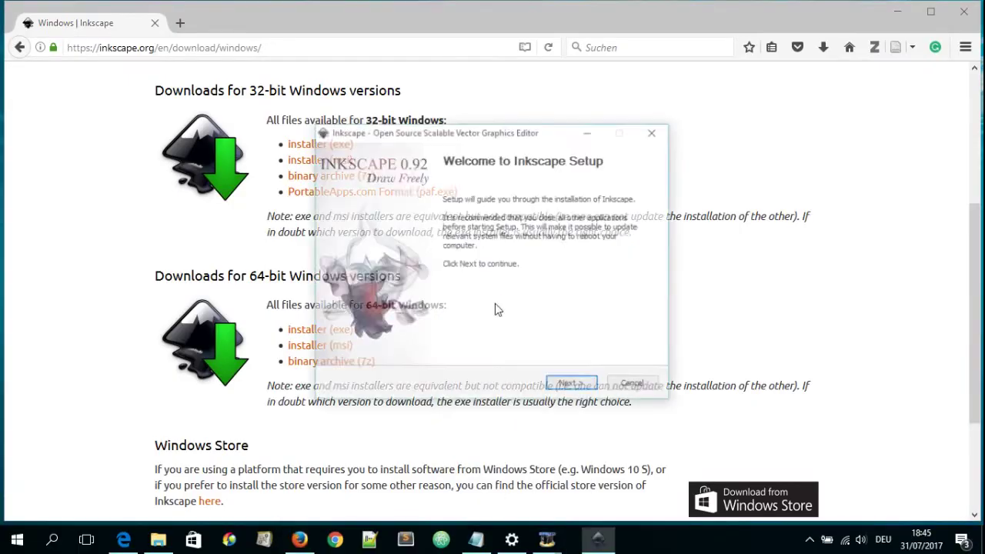
Accept the license, keep default components and folder, install Inkscape 0.92.1 and launch it
{"action": "left_click", "coordinate": [571, 388]}
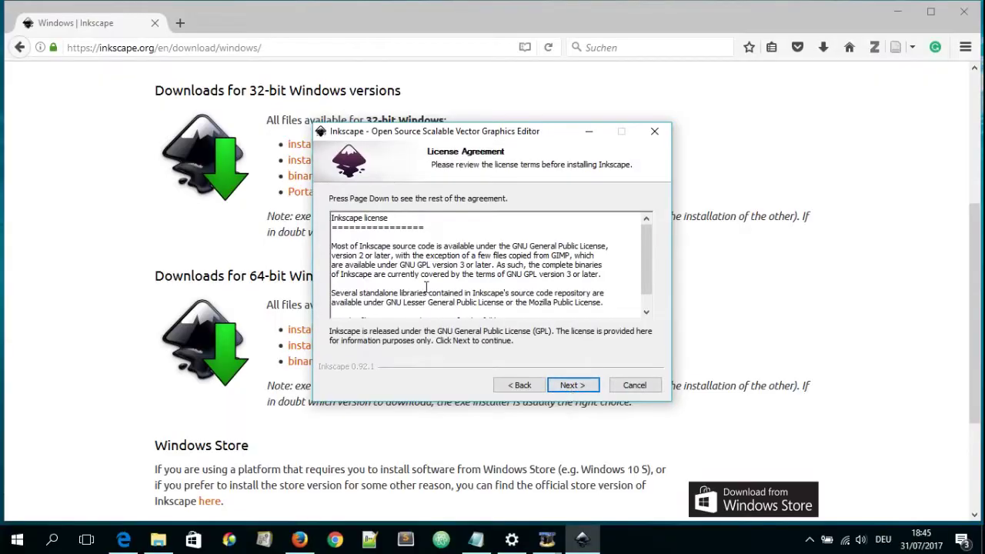
{"action": "scroll", "coordinate": [431, 285], "scroll_direction": "down", "scroll_amount": 2}
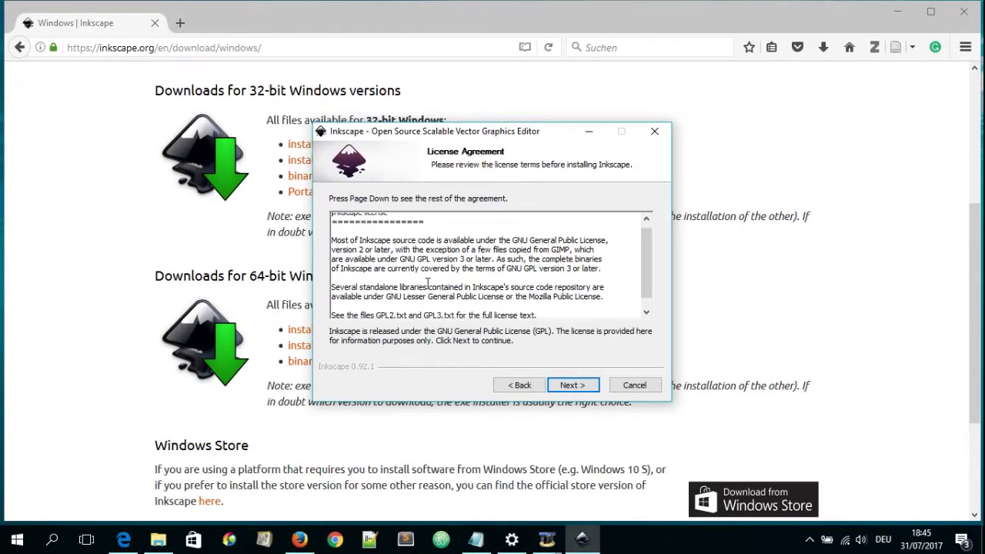
{"action": "left_click", "coordinate": [565, 389]}
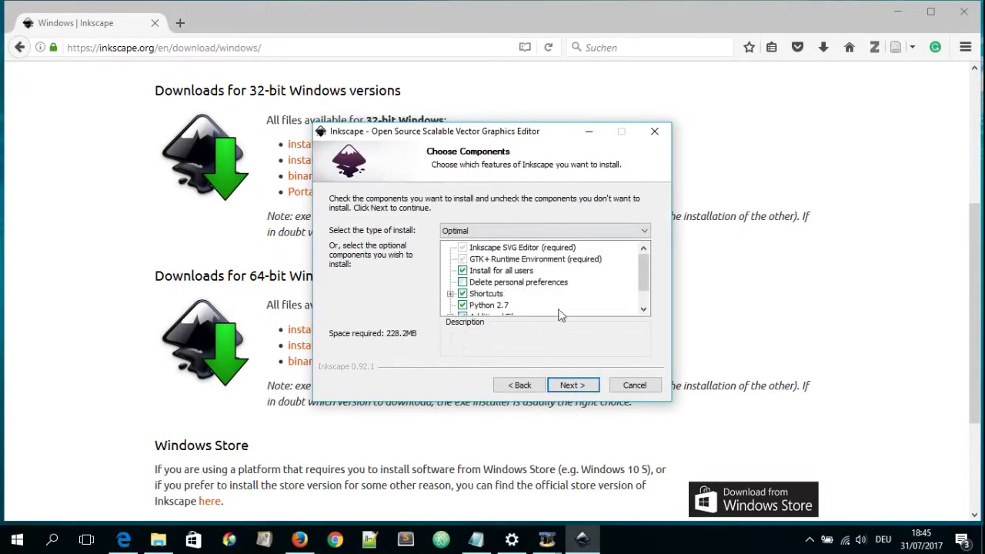
{"action": "left_click", "coordinate": [584, 386]}
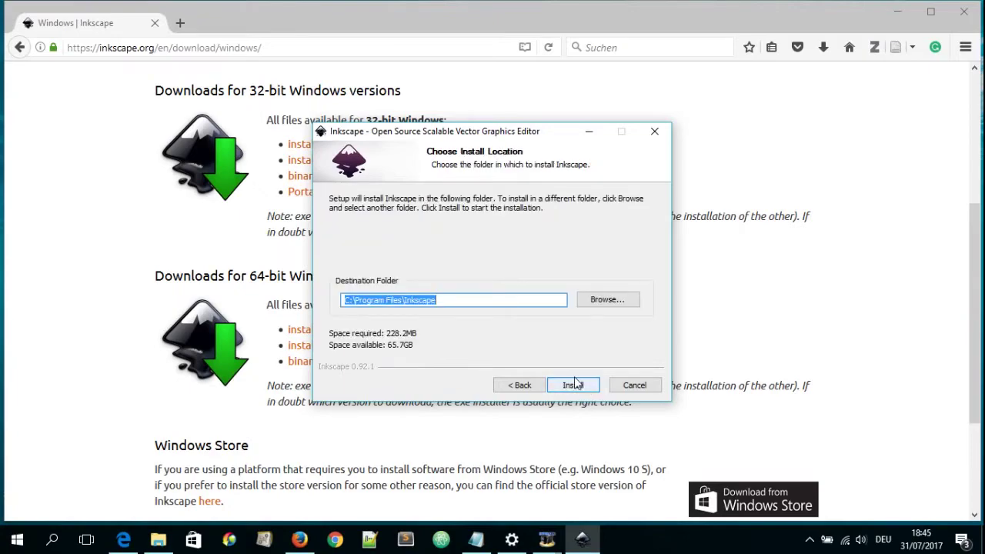
{"action": "left_click", "coordinate": [579, 386]}
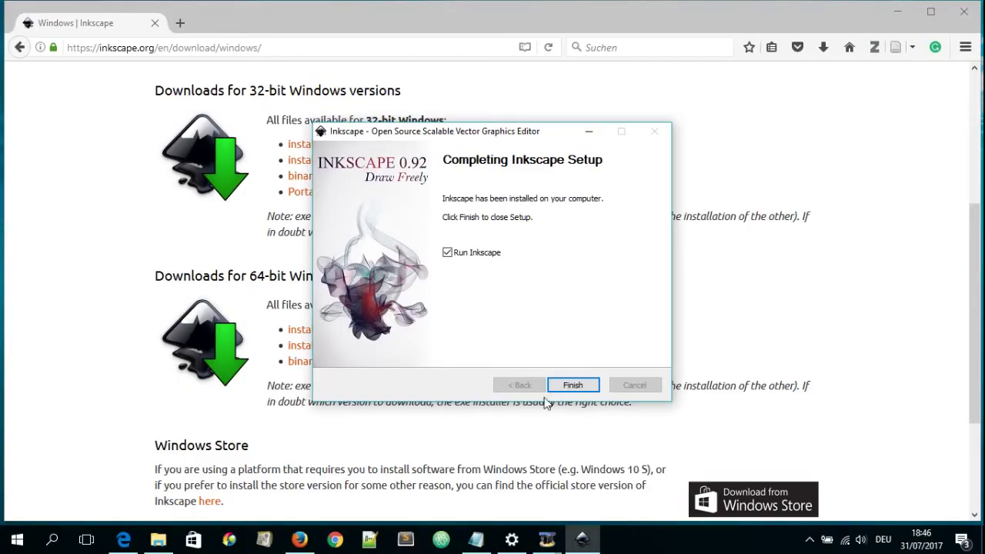
{"action": "left_click", "coordinate": [573, 384]}
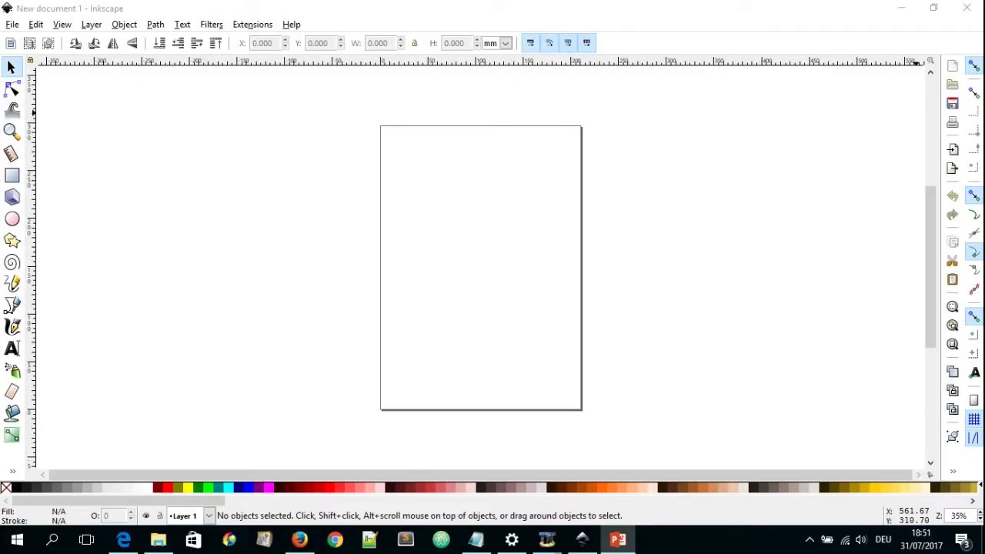
{"action": "mouse_move", "coordinate": [932, 308]}
{"action": "left_mouse_down"}
{"action": "mouse_move", "coordinate": [932, 289]}
{"action": "mouse_move", "coordinate": [932, 315]}
{"action": "mouse_move", "coordinate": [929, 302]}
{"action": "left_mouse_up"}
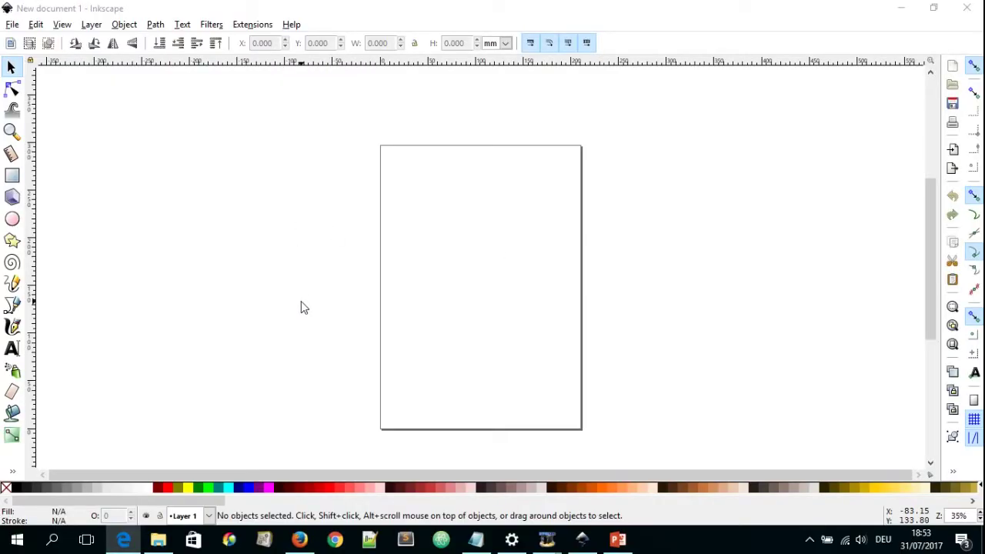
{"action": "left_click", "coordinate": [12, 26]}
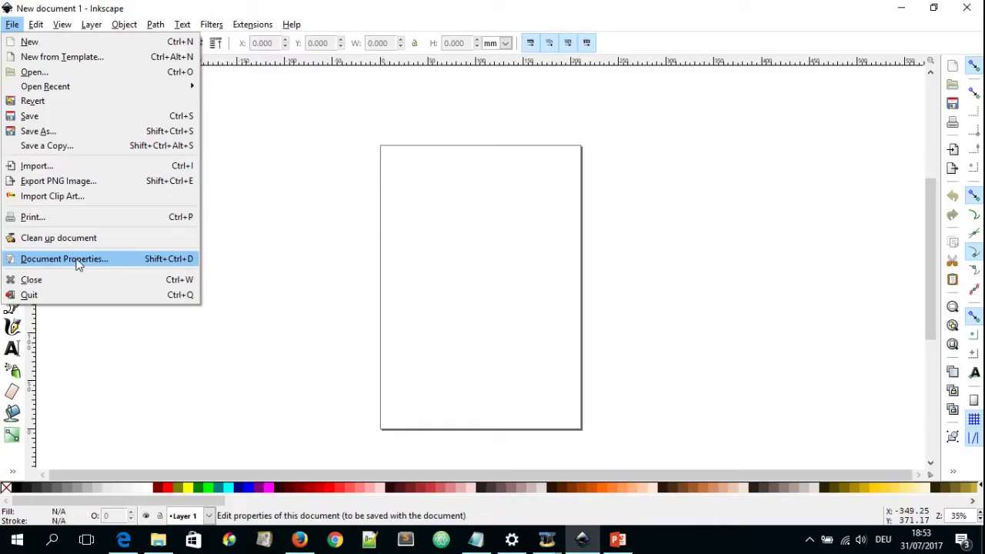
Dismiss the command list and the overflow commands menu without choosing anything
{"action": "left_click", "coordinate": [577, 385]}
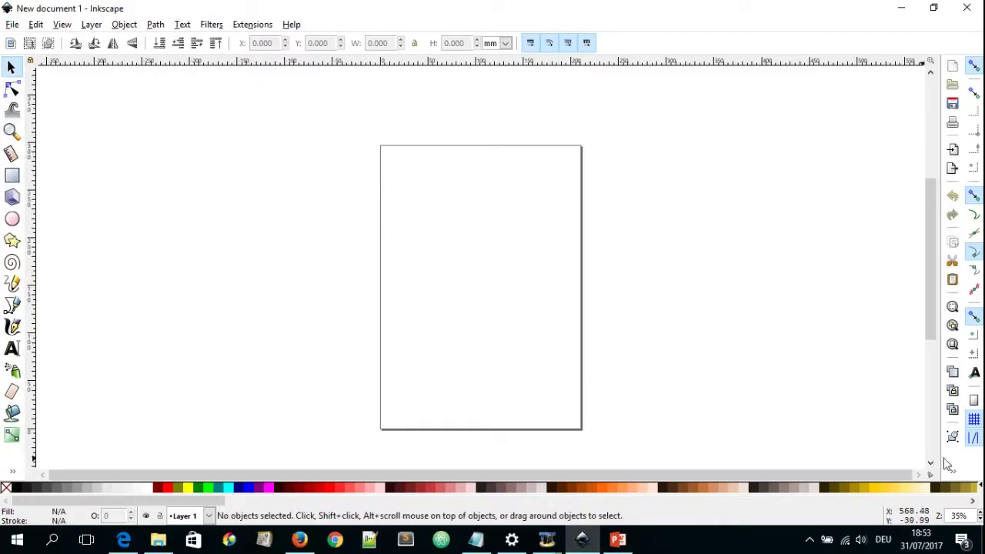
{"action": "left_click", "coordinate": [954, 475]}
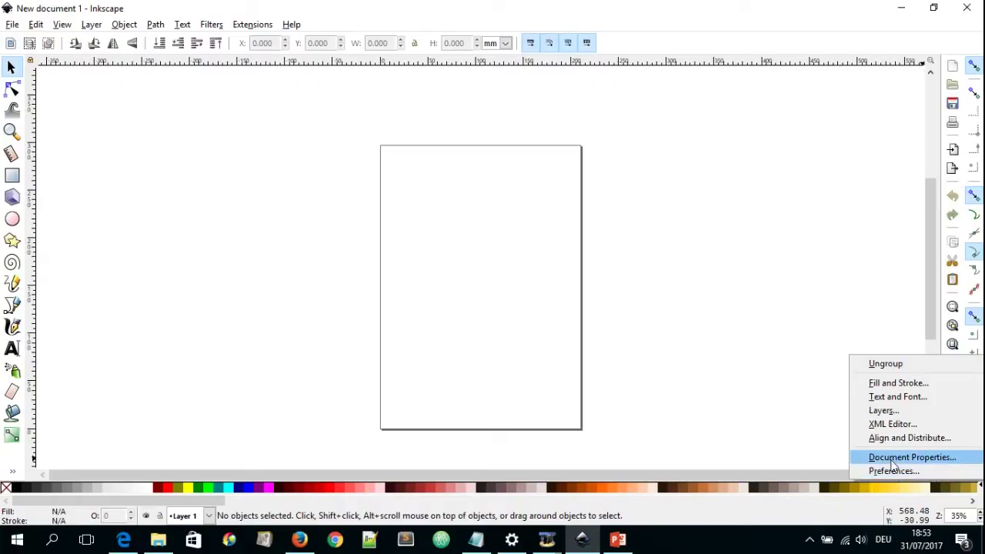
{"action": "left_click", "coordinate": [676, 511]}
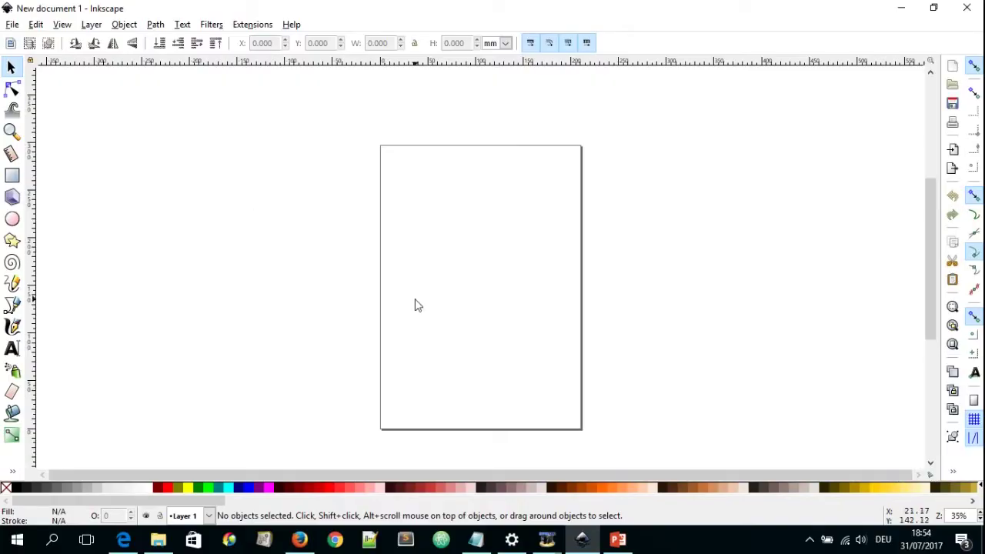
In Document Properties keep millimetres as display unit and toggle the page border and shadow
{"action": "left_click", "coordinate": [15, 23]}
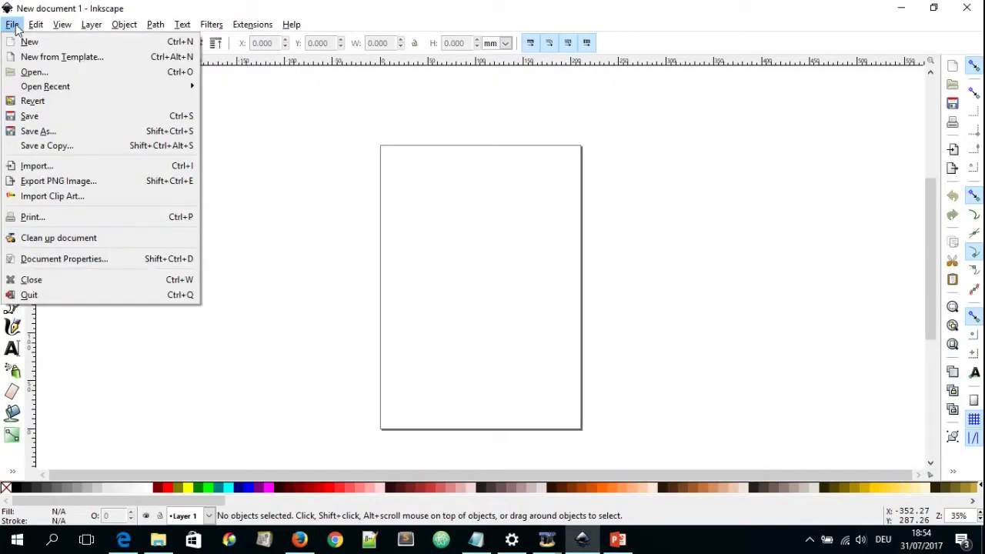
{"action": "left_click", "coordinate": [66, 260]}
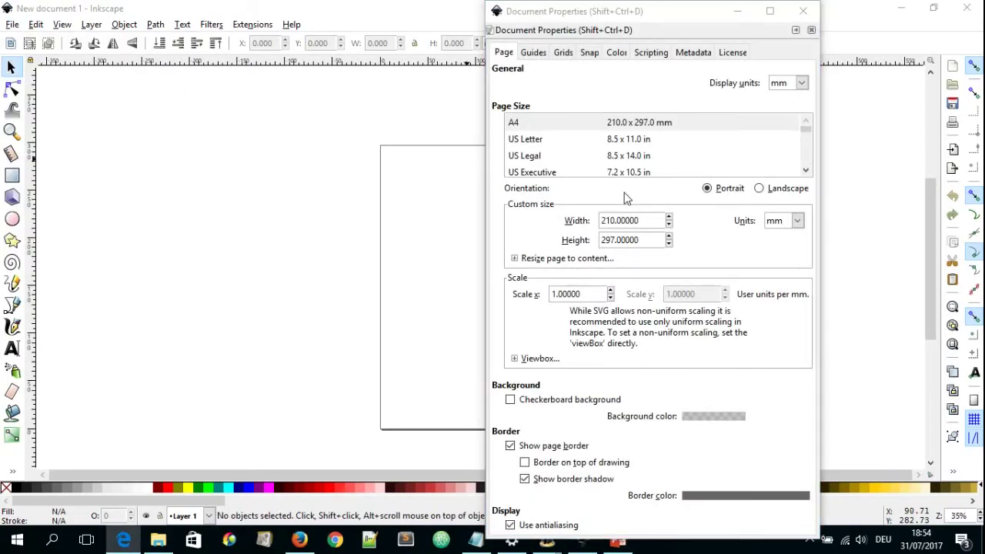
{"action": "left_click", "coordinate": [801, 83]}
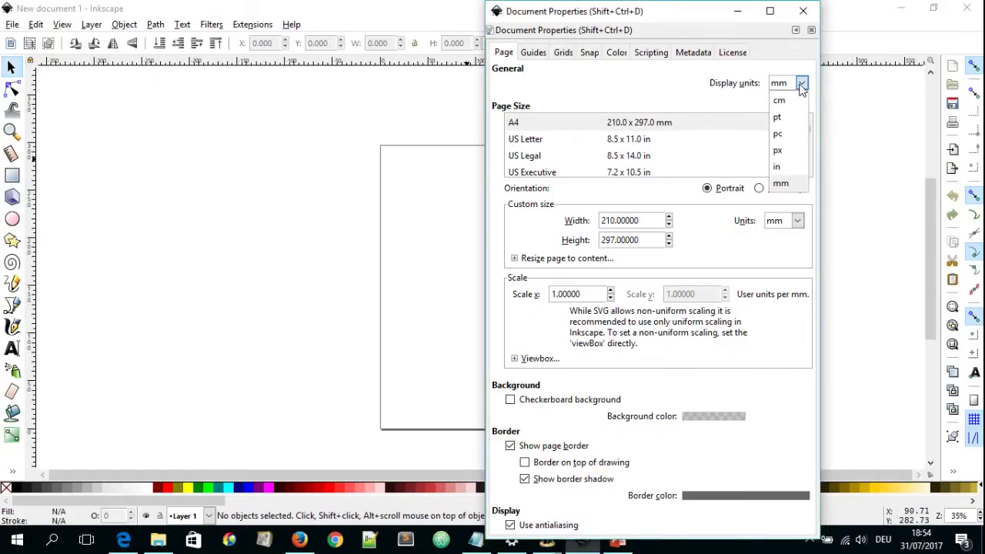
{"action": "left_click", "coordinate": [802, 86]}
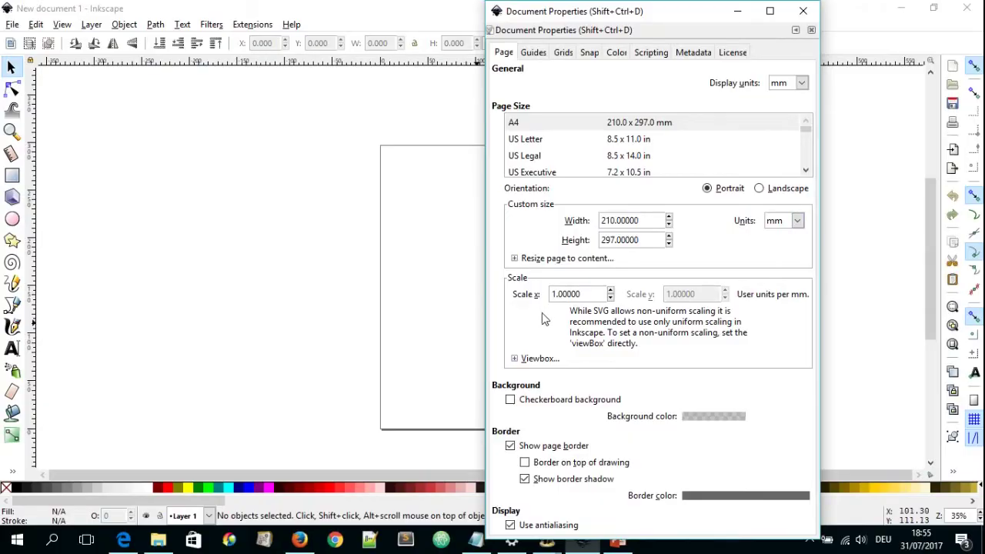
{"action": "left_click", "coordinate": [511, 448]}
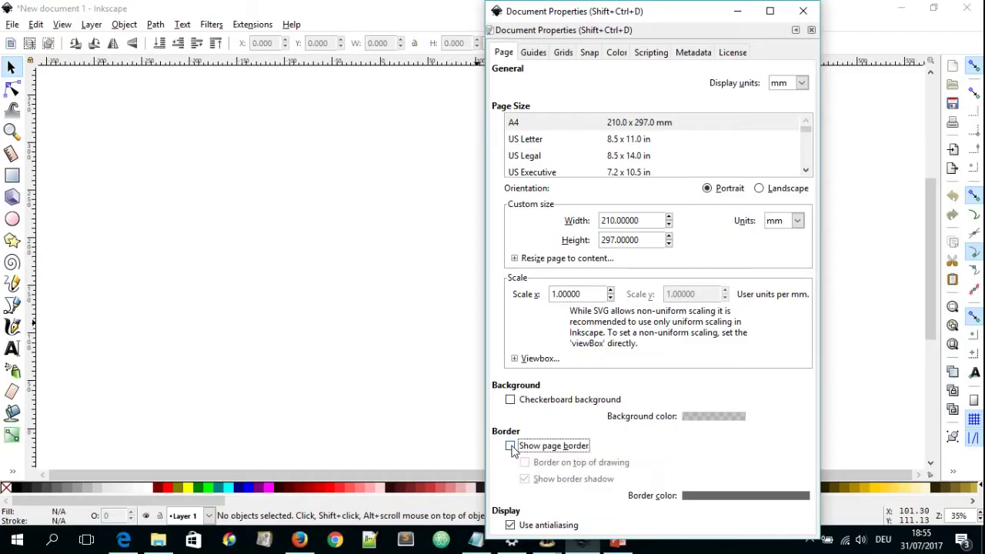
{"action": "left_click", "coordinate": [511, 448]}
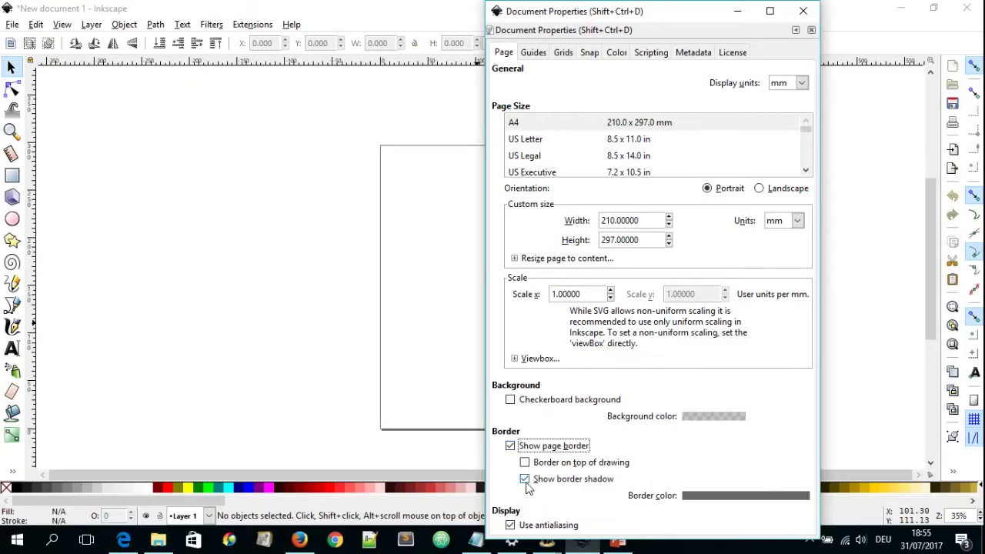
{"action": "left_click", "coordinate": [525, 479]}
{"action": "left_click", "coordinate": [525, 480]}
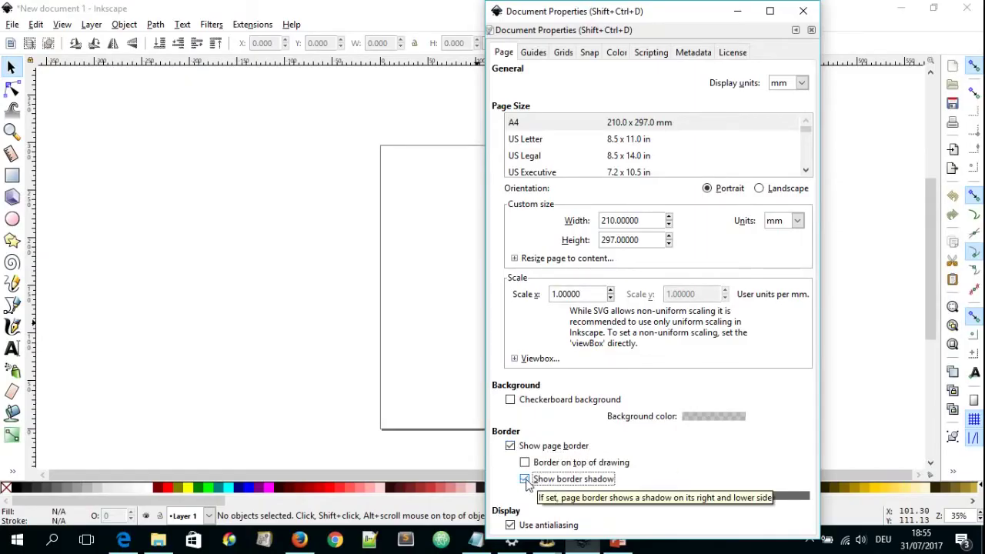
Review the Guides, Grids, Snap, Color, Scripting, Metadata and License settings, then close Document Properties
{"action": "left_click", "coordinate": [533, 54]}
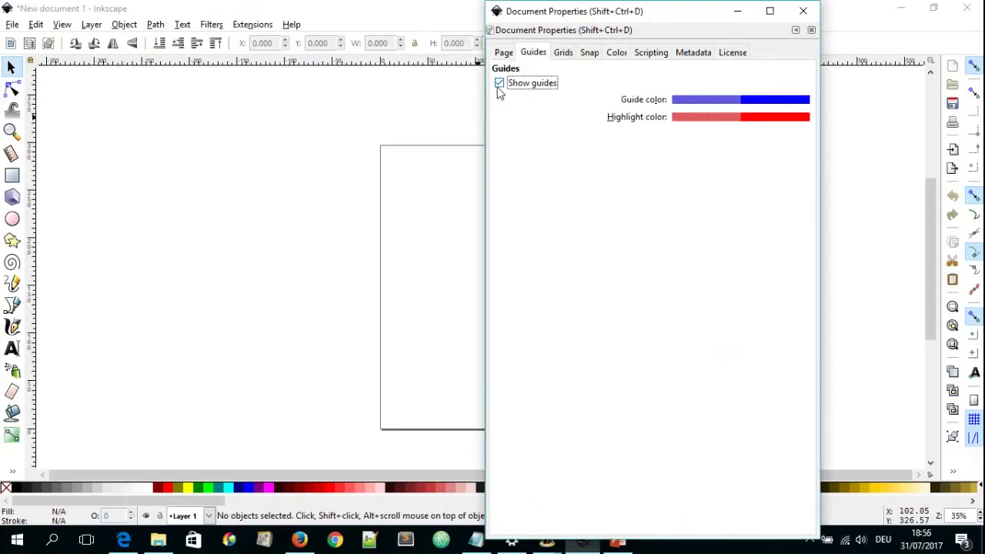
{"action": "left_click", "coordinate": [564, 57]}
{"action": "left_click", "coordinate": [589, 54]}
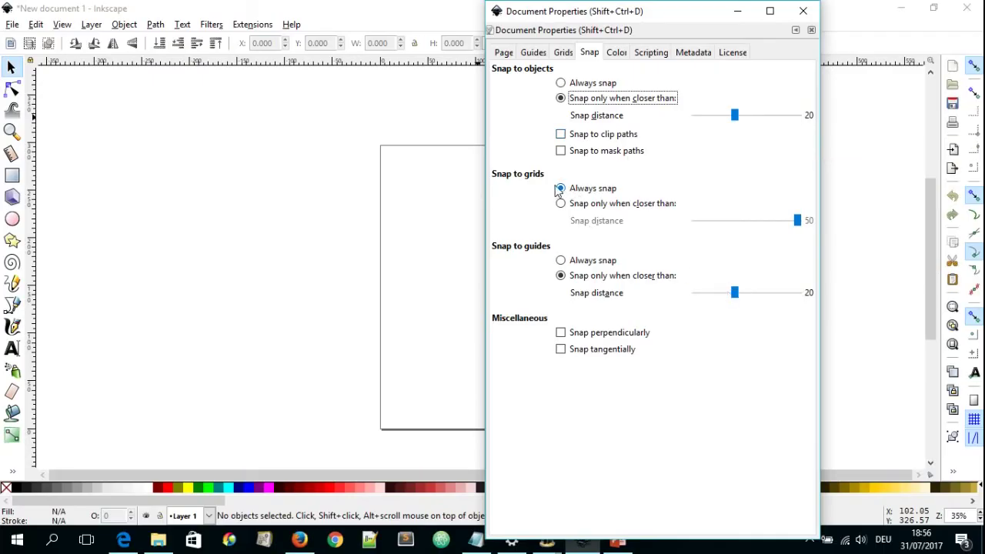
{"action": "left_click", "coordinate": [617, 54]}
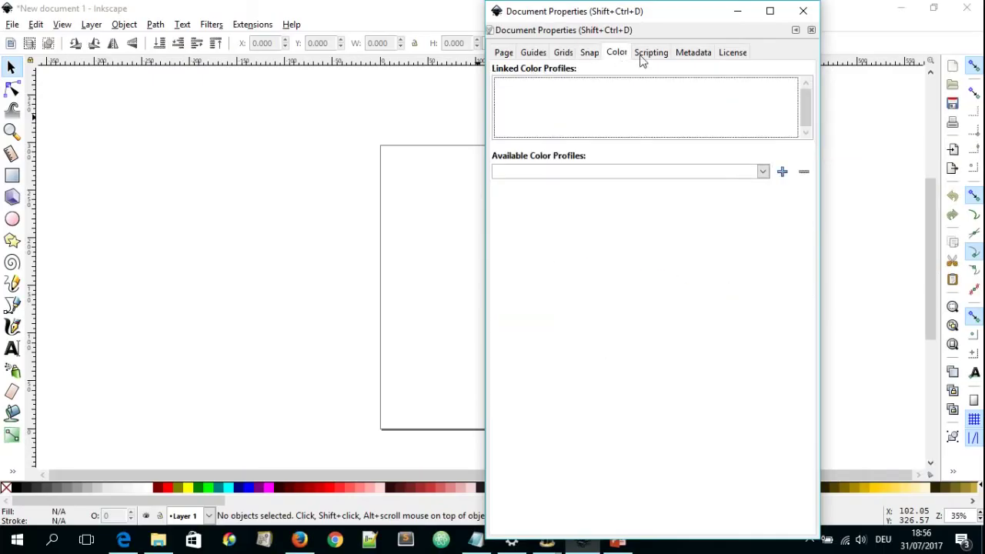
{"action": "left_click", "coordinate": [651, 54]}
{"action": "left_click", "coordinate": [695, 57]}
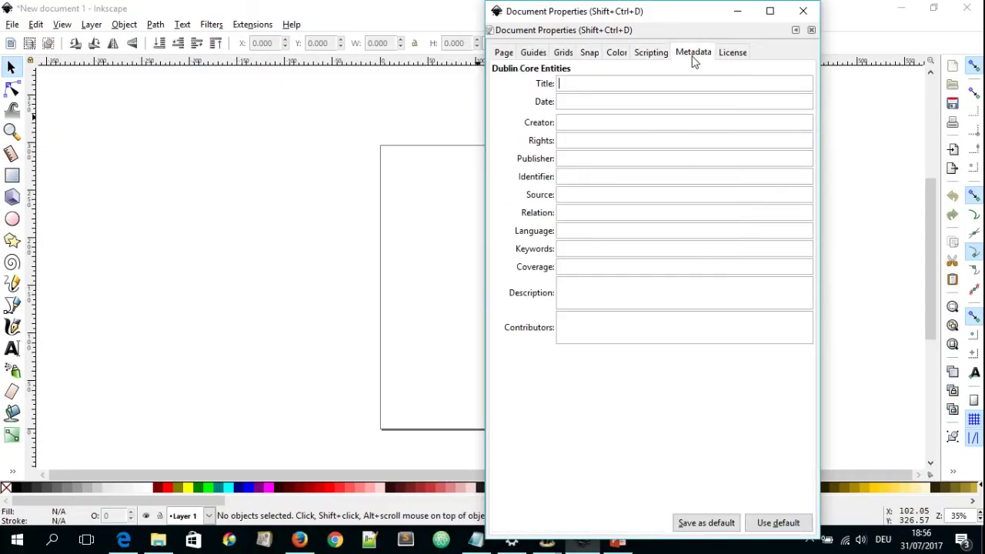
{"action": "left_click", "coordinate": [730, 55]}
{"action": "left_click", "coordinate": [558, 54]}
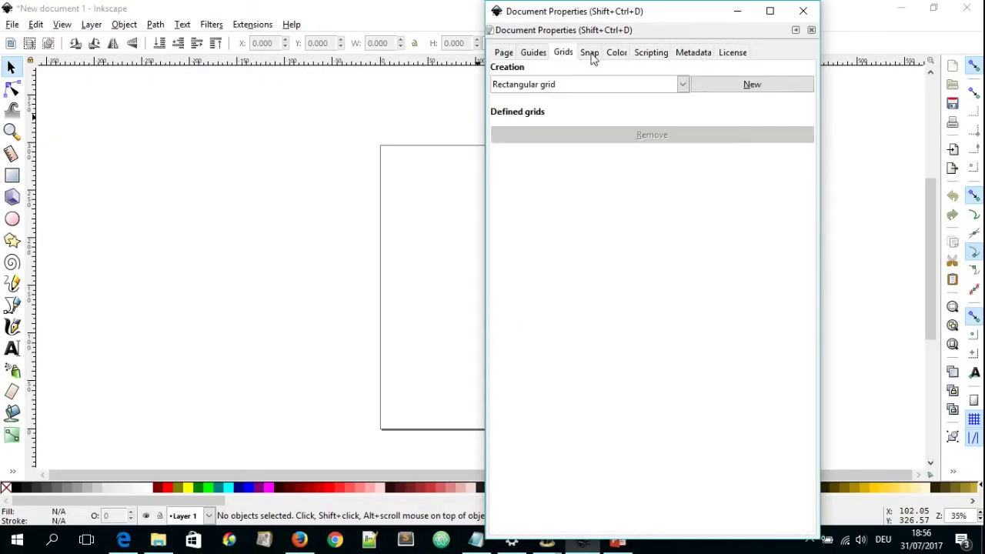
{"action": "left_click", "coordinate": [591, 55]}
{"action": "left_click", "coordinate": [803, 11]}
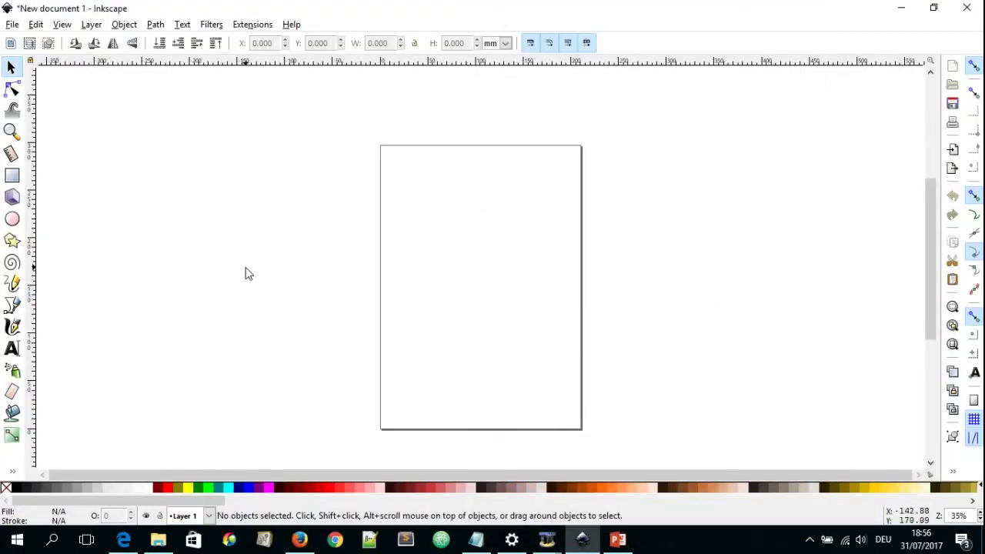
Draw a small rectangle left of the page centre with the Rectangle tool
{"action": "left_click", "coordinate": [23, 177]}
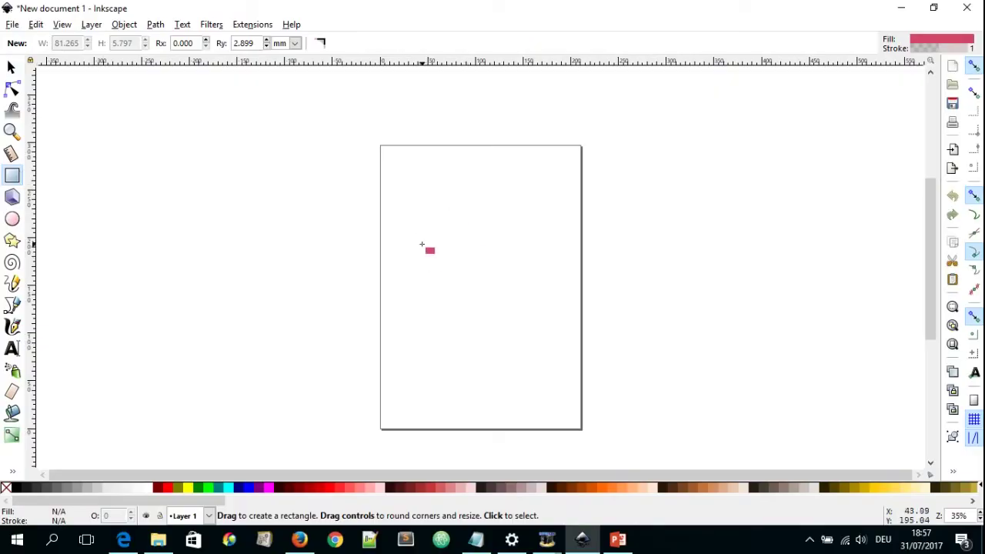
{"action": "mouse_move", "coordinate": [409, 218]}
{"action": "left_mouse_down"}
{"action": "mouse_move", "coordinate": [423, 242]}
{"action": "mouse_move", "coordinate": [462, 250]}
{"action": "left_mouse_up"}
{"action": "key", "text": "s"}
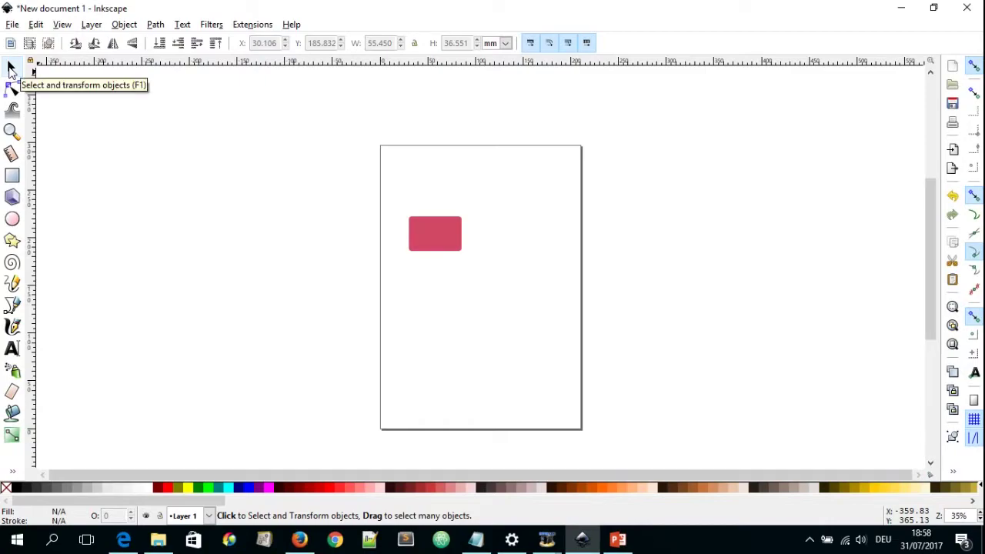
Move the rectangle right and enlarge it from its corner with the Selector
{"action": "left_click", "coordinate": [423, 240]}
{"action": "left_click", "coordinate": [438, 264]}
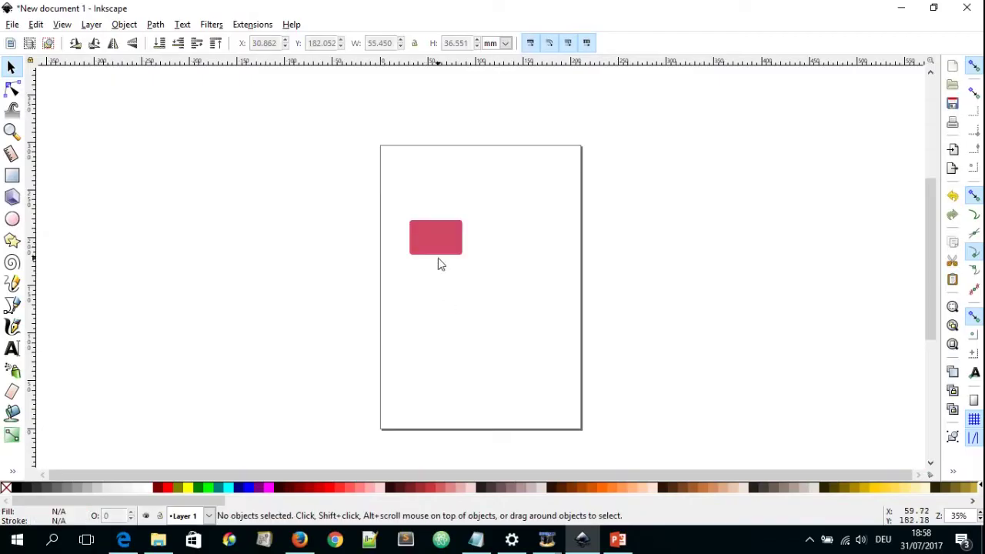
{"action": "left_click", "coordinate": [430, 235]}
{"action": "left_click_drag", "start_coordinate": [430, 234], "coordinate": [492, 231]}
{"action": "left_click", "coordinate": [508, 248]}
{"action": "left_click", "coordinate": [493, 231]}
{"action": "left_click_drag", "start_coordinate": [532, 263], "coordinate": [545, 290]}
{"action": "left_click", "coordinate": [416, 328]}
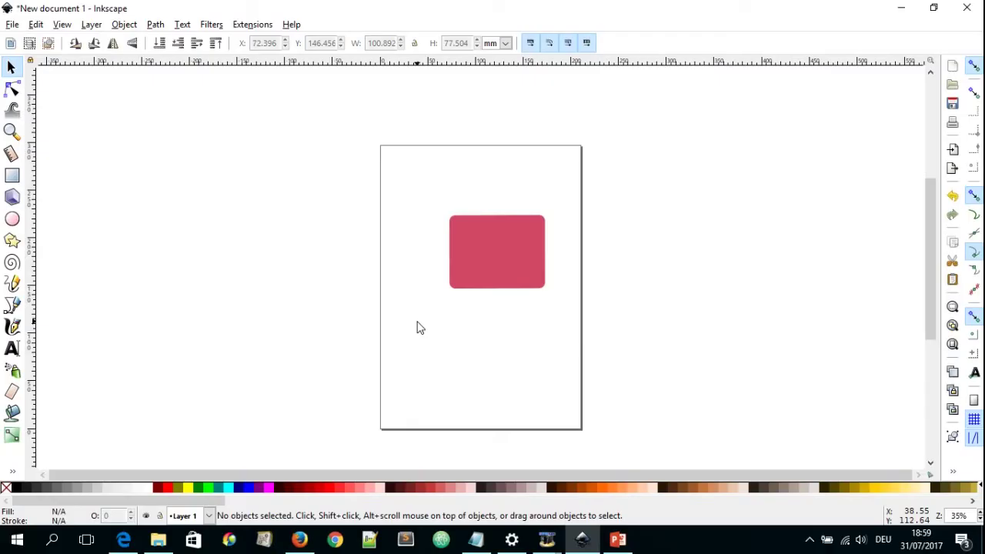
Resize the rectangle from its lower-right corner with the Node tool to about 104.7 × 76.1 mm
{"action": "left_click", "coordinate": [11, 90]}
{"action": "left_click", "coordinate": [488, 282]}
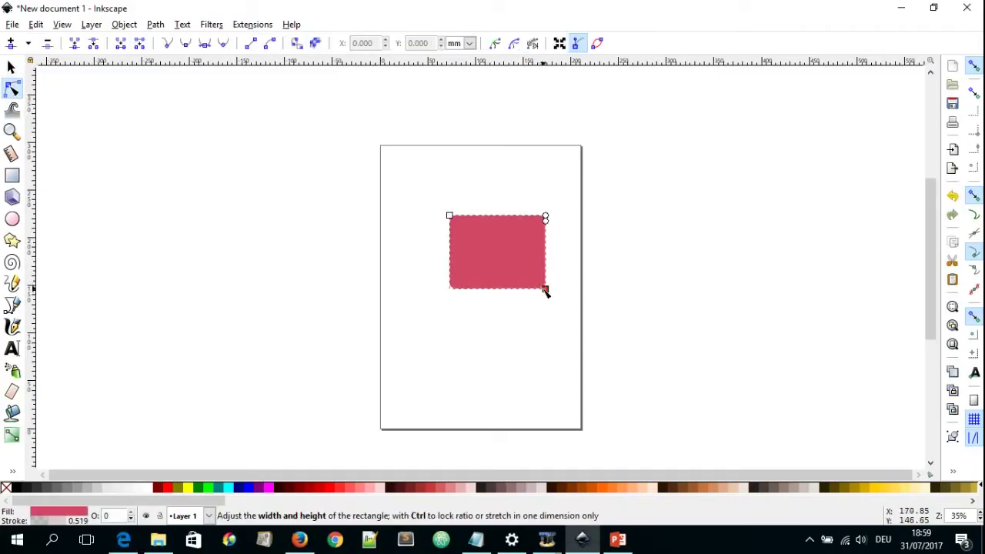
{"action": "mouse_move", "coordinate": [545, 291]}
{"action": "left_mouse_down"}
{"action": "mouse_move", "coordinate": [552, 269]}
{"action": "mouse_move", "coordinate": [549, 287]}
{"action": "left_mouse_up"}
{"action": "key", "text": "Escape"}
{"action": "key", "text": "F1"}
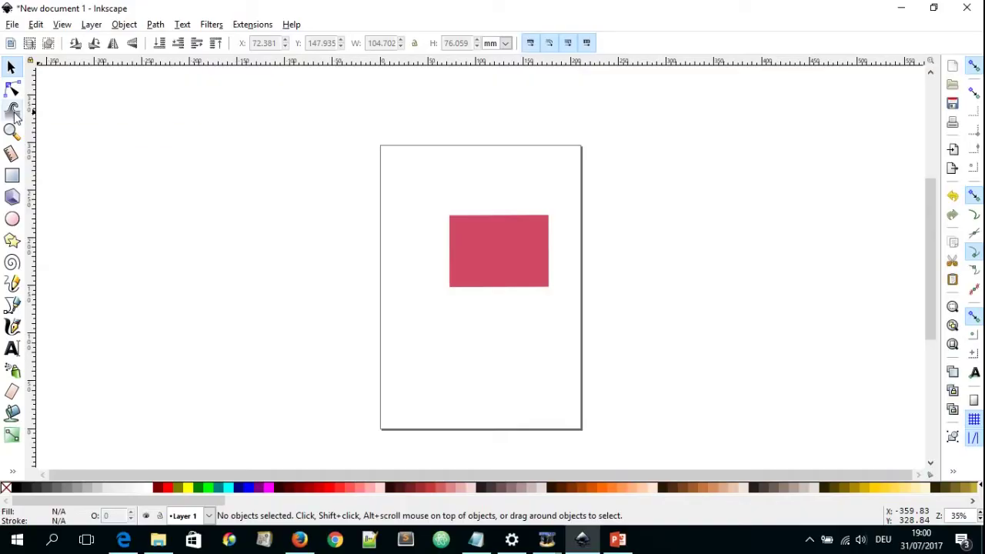
Zoom in closely on the rectangle, then back out to show the page at 50%
{"action": "left_click", "coordinate": [13, 111]}
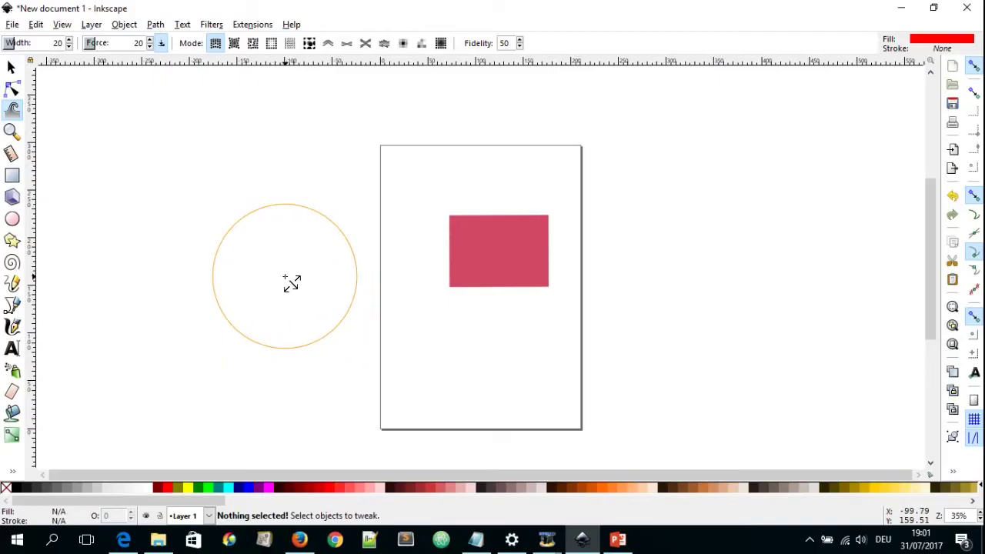
{"action": "key", "text": "plus"}
{"action": "key", "text": "plus"}
{"action": "left_click", "coordinate": [12, 131]}
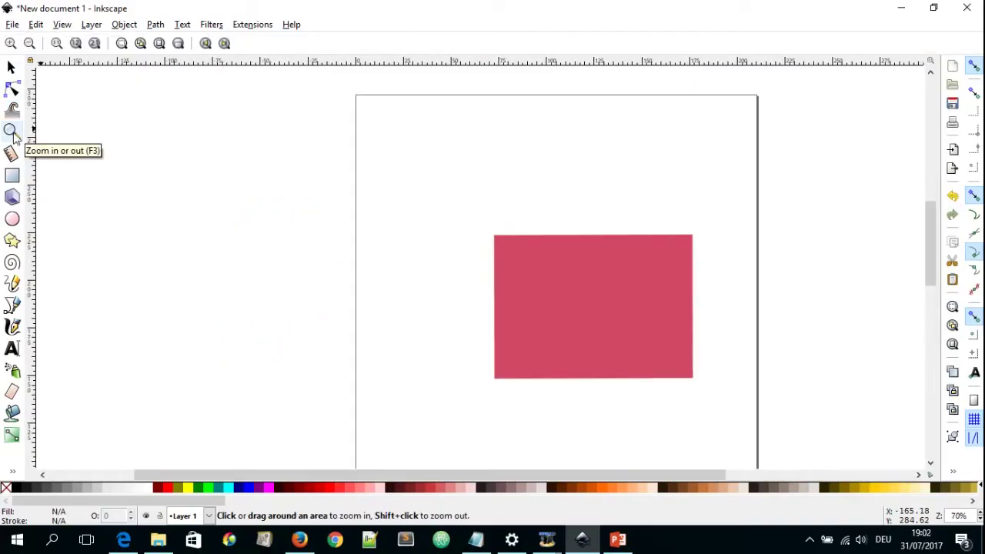
{"action": "left_click", "coordinate": [439, 318]}
{"action": "left_click", "coordinate": [440, 318]}
{"action": "left_click", "coordinate": [439, 318]}
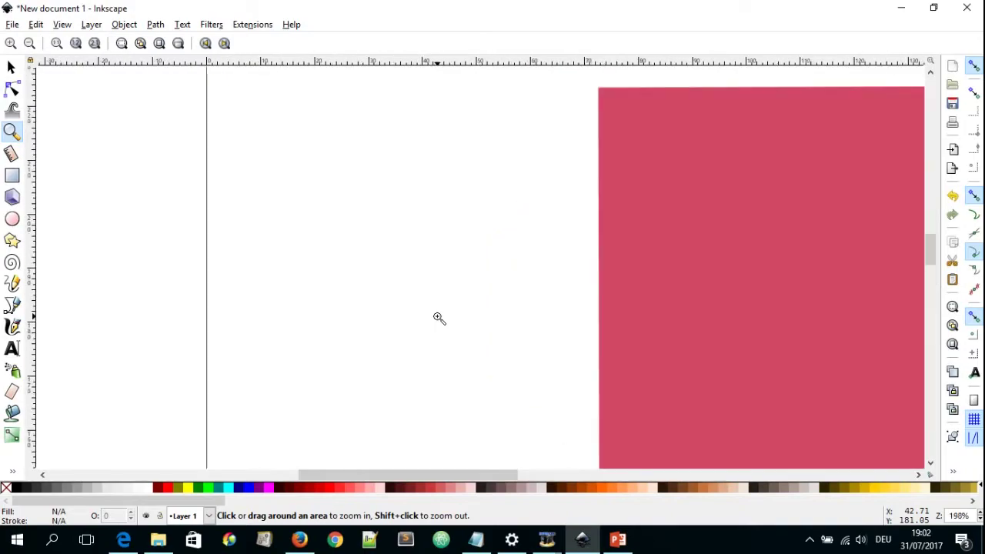
{"action": "left_click", "coordinate": [439, 318], "text": "shift"}
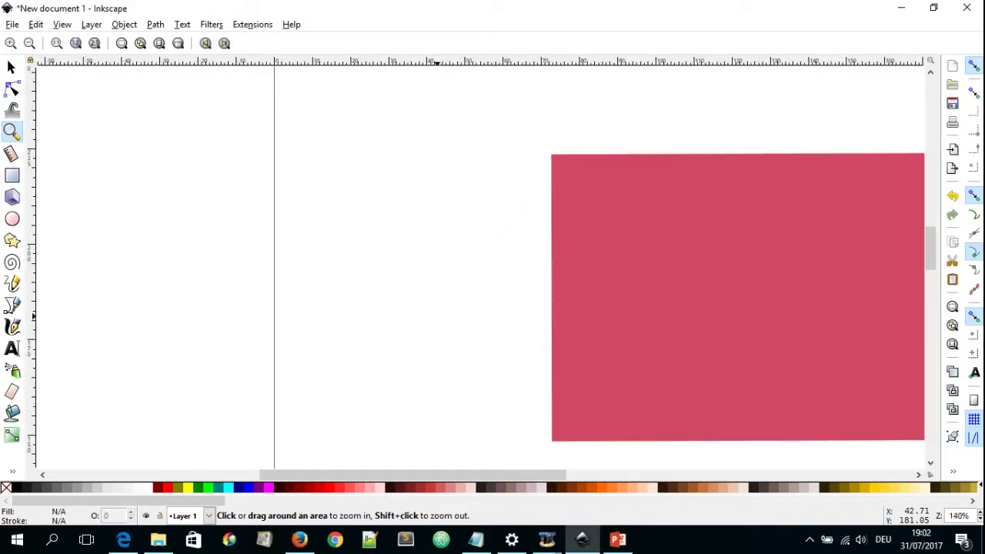
{"action": "left_click", "coordinate": [439, 317], "text": "shift"}
{"action": "left_click", "coordinate": [439, 317], "text": "shift"}
{"action": "left_click", "coordinate": [439, 318], "text": "shift"}
{"action": "key", "text": "s"}
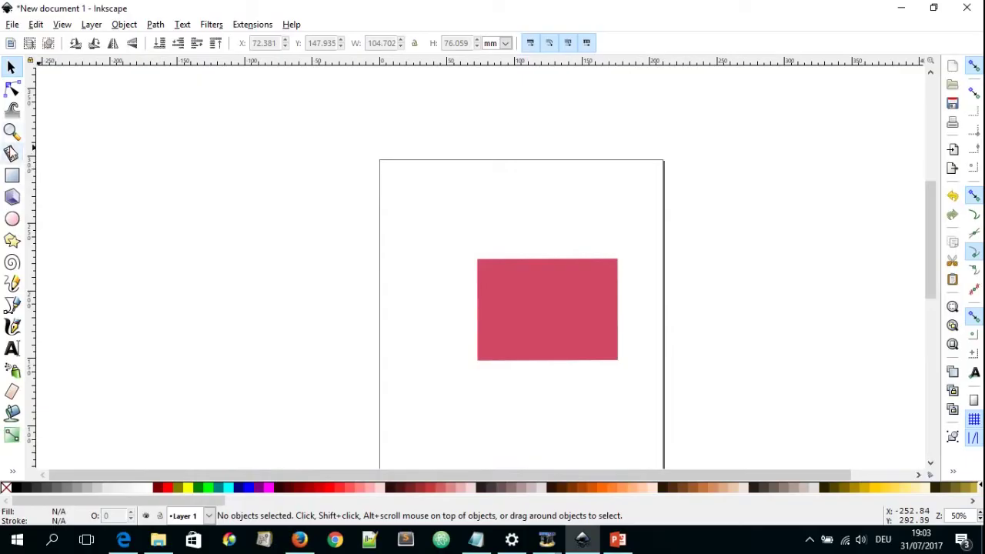
{"action": "left_click", "coordinate": [12, 198]}
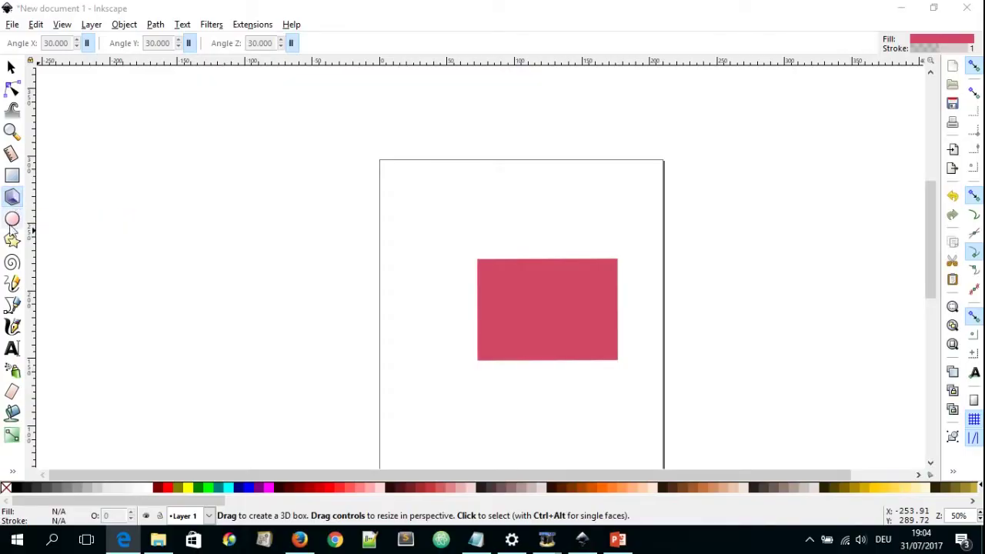
{"action": "left_click", "coordinate": [12, 220]}
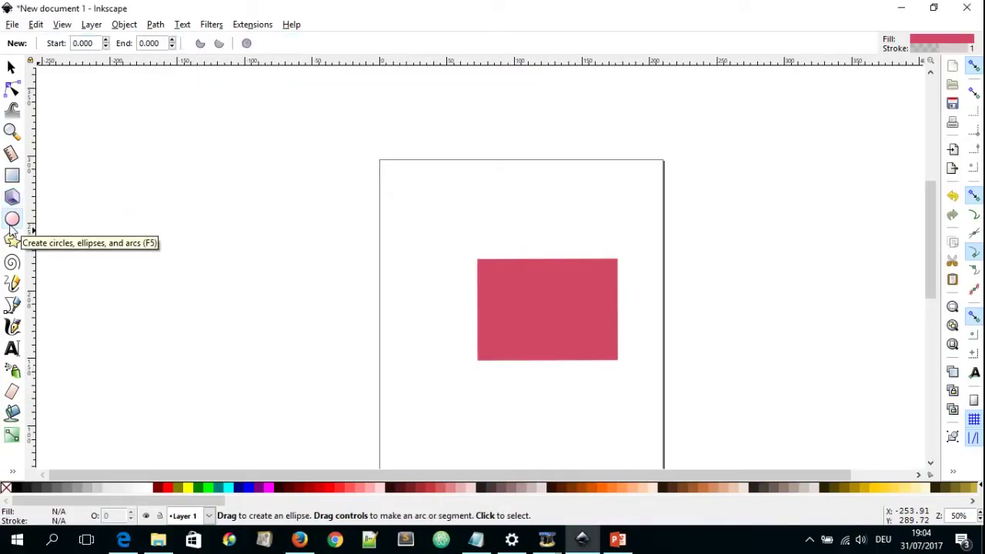
{"action": "left_click", "coordinate": [12, 241]}
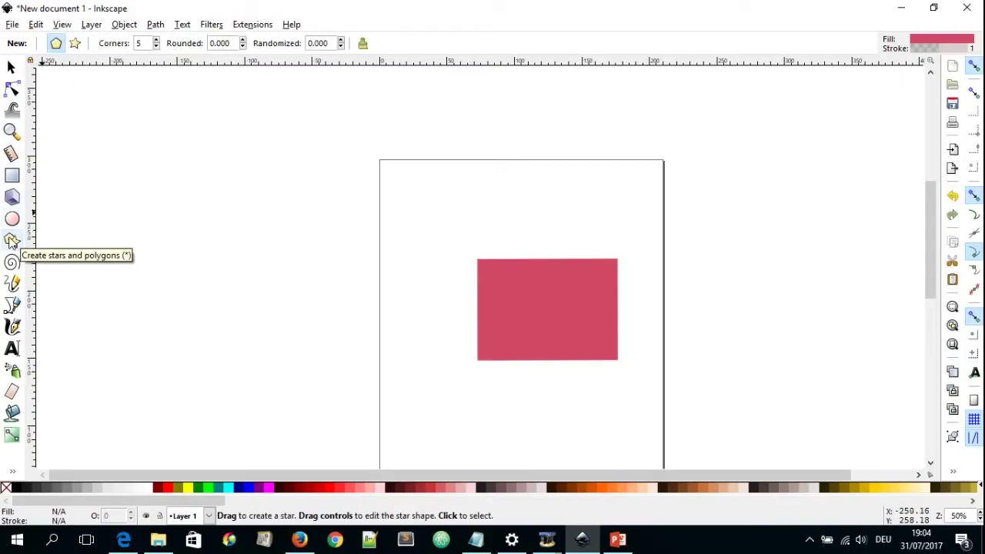
{"action": "left_click", "coordinate": [12, 262]}
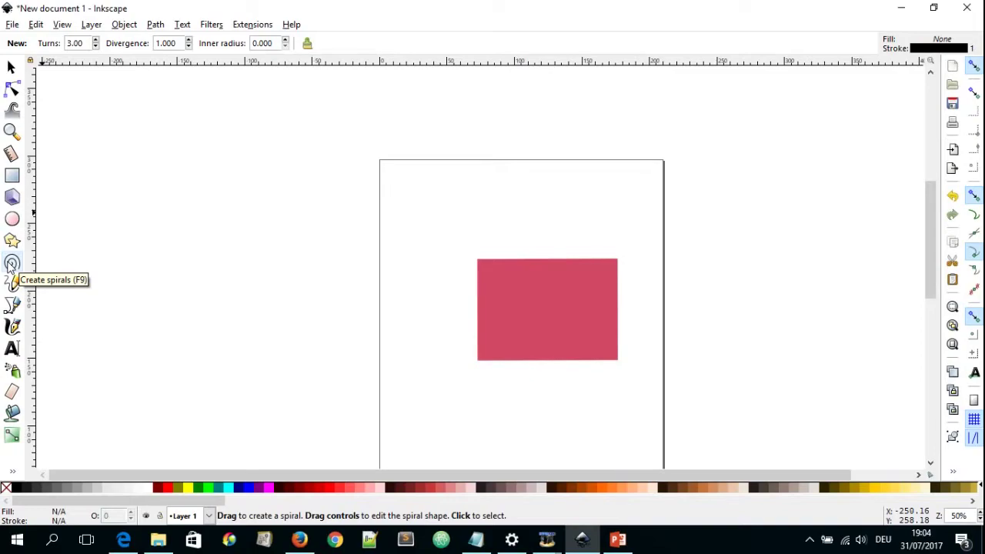
{"action": "left_click", "coordinate": [13, 284]}
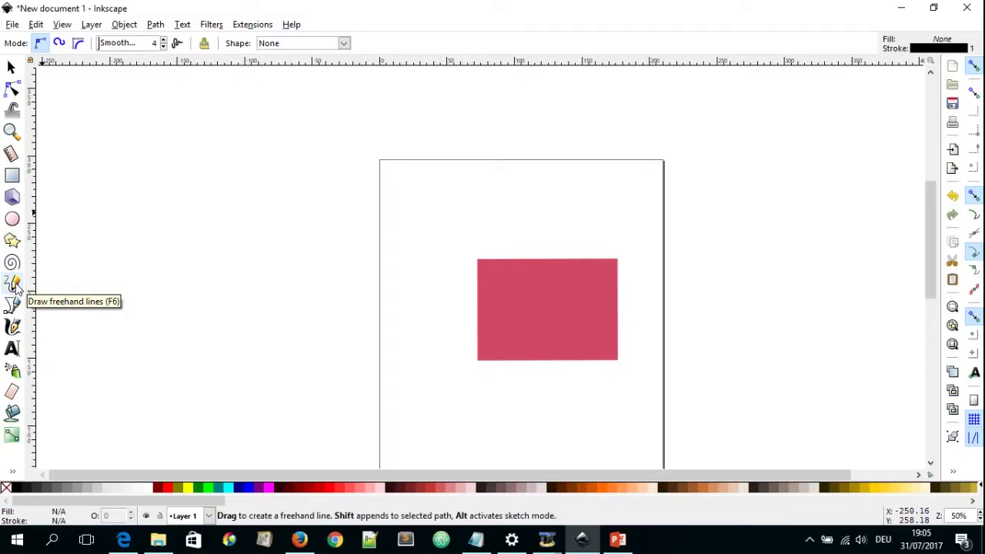
{"action": "left_click", "coordinate": [13, 306]}
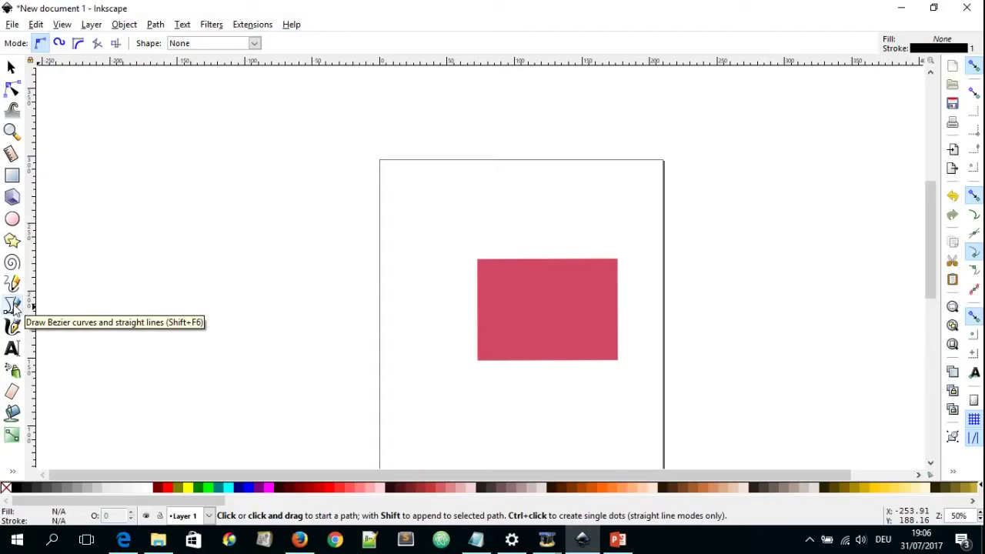
{"action": "left_click", "coordinate": [12, 327]}
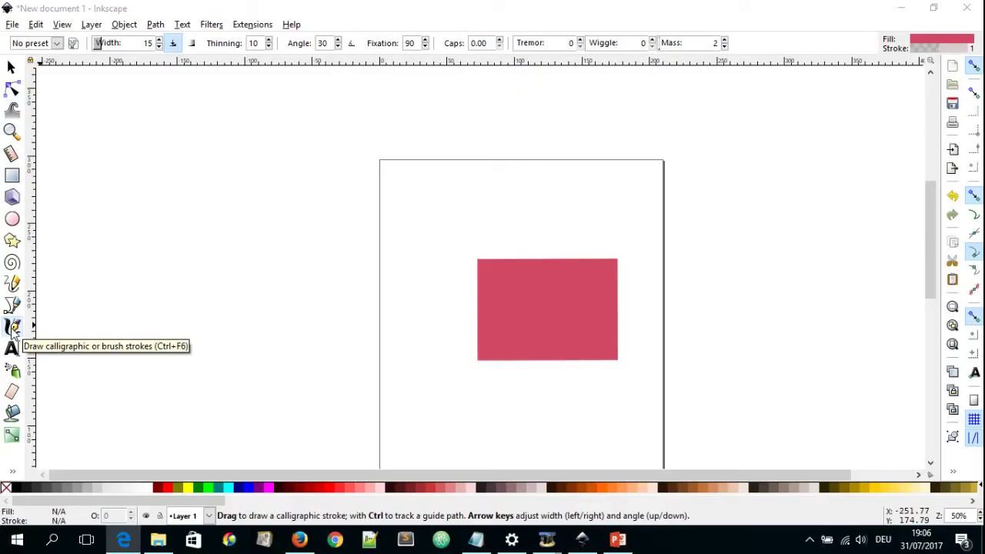
{"action": "left_click", "coordinate": [12, 349]}
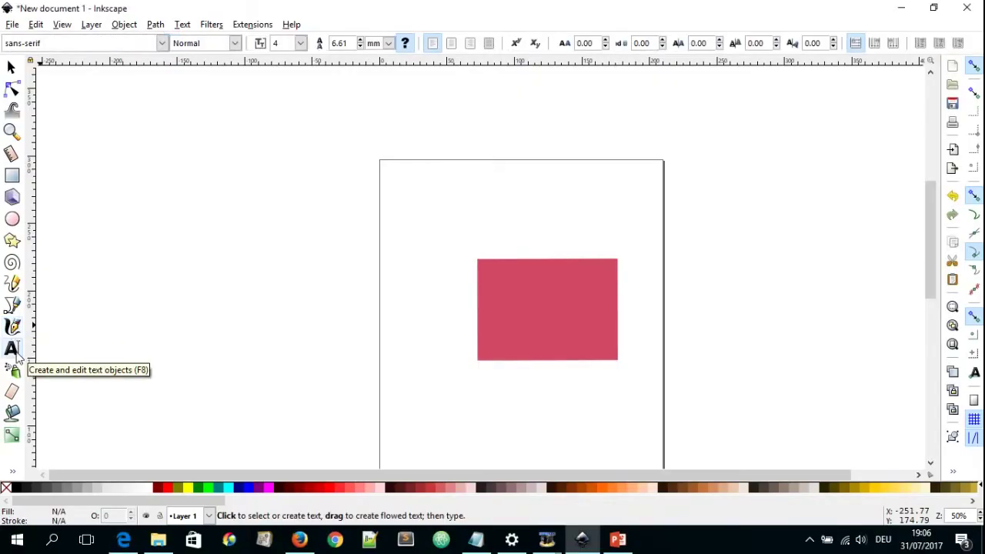
{"action": "left_click", "coordinate": [14, 392]}
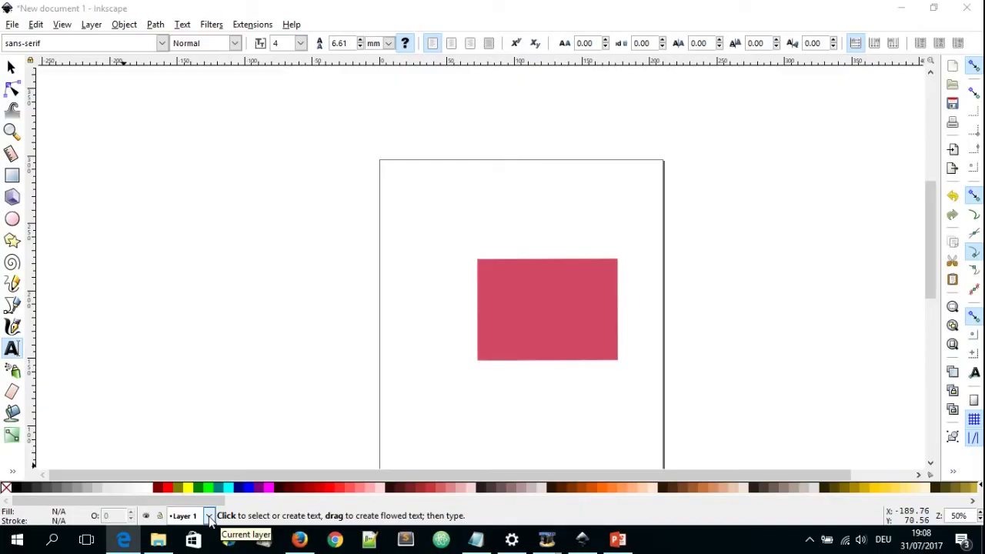
{"action": "left_click", "coordinate": [209, 516]}
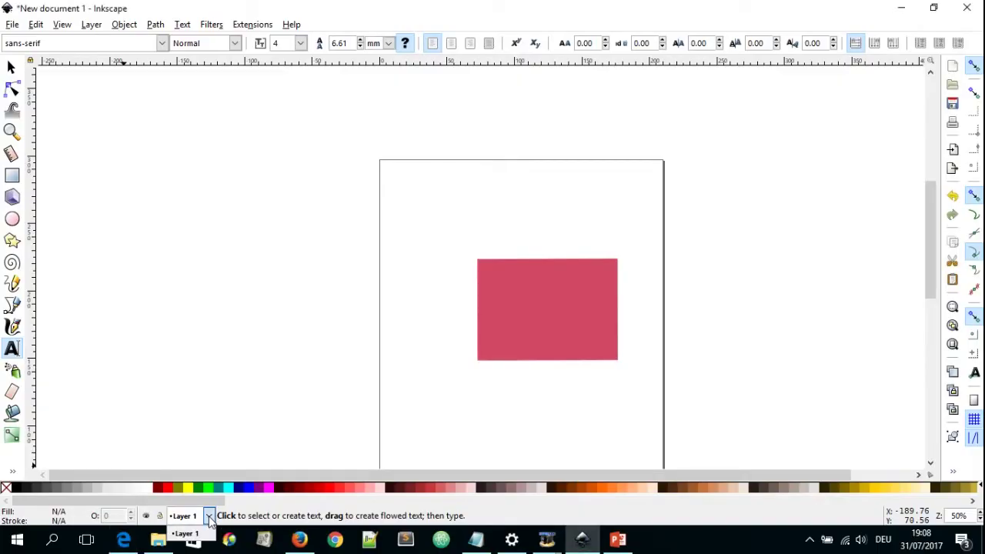
{"action": "left_click", "coordinate": [209, 520]}
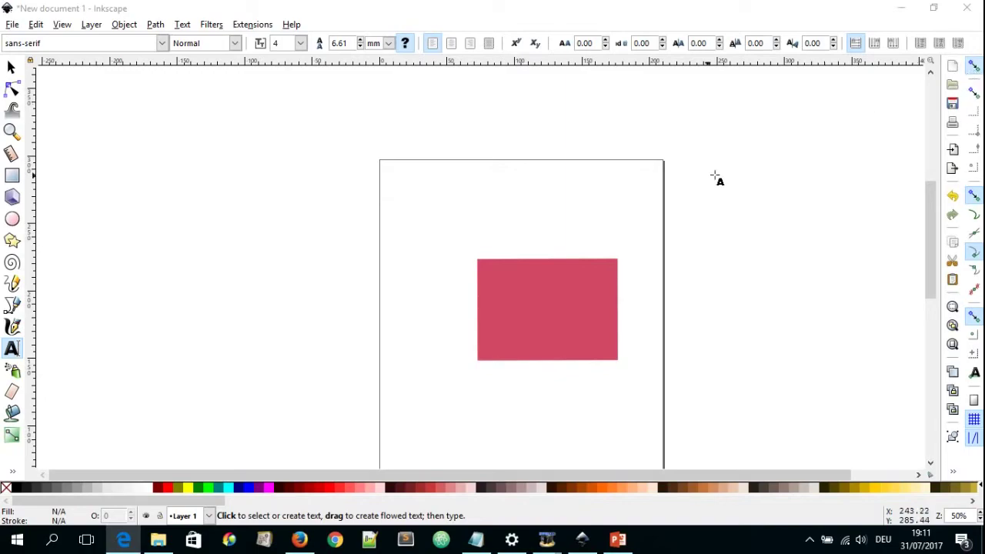
{"action": "key", "text": "s"}
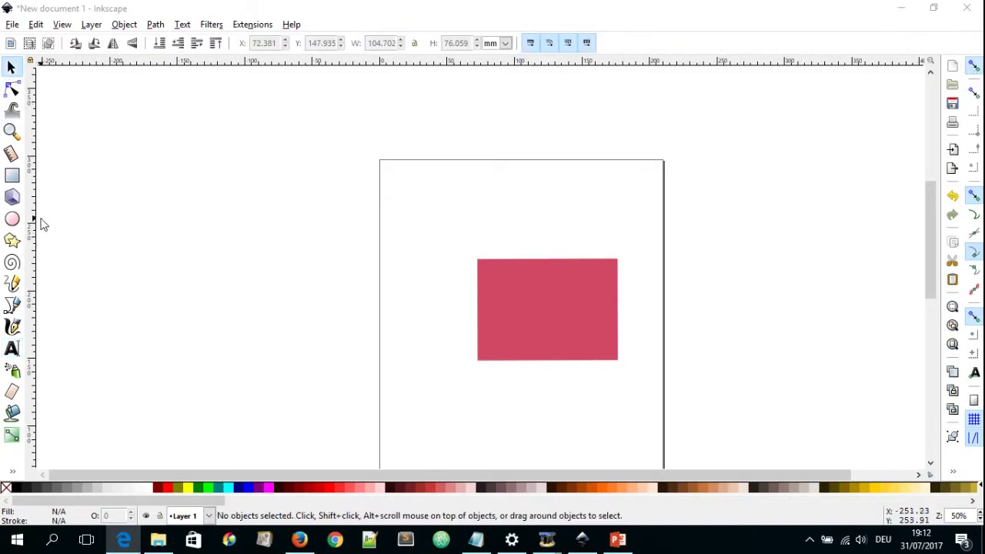
{"action": "left_click", "coordinate": [219, 65]}
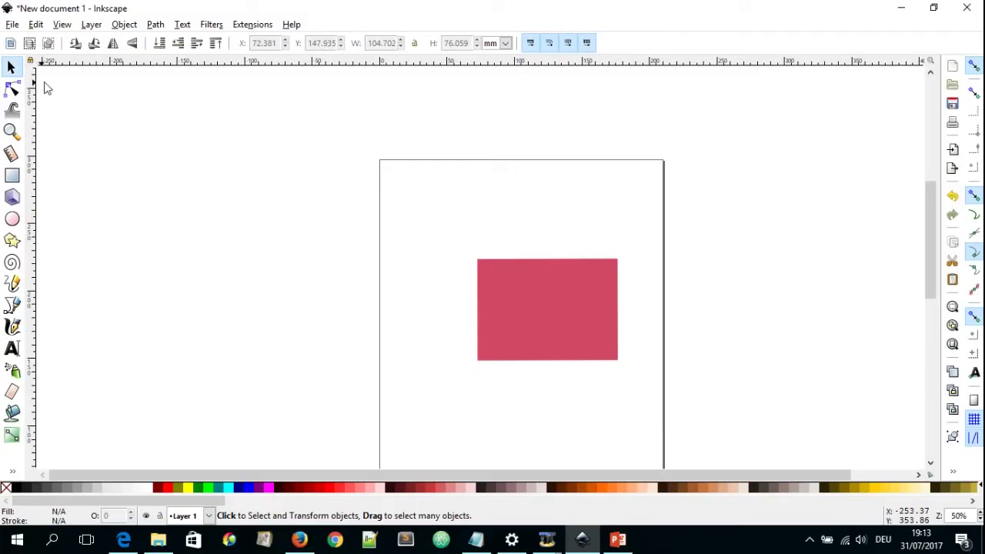
{"action": "left_click", "coordinate": [11, 110]}
{"action": "left_click", "coordinate": [12, 131]}
{"action": "left_click", "coordinate": [12, 154]}
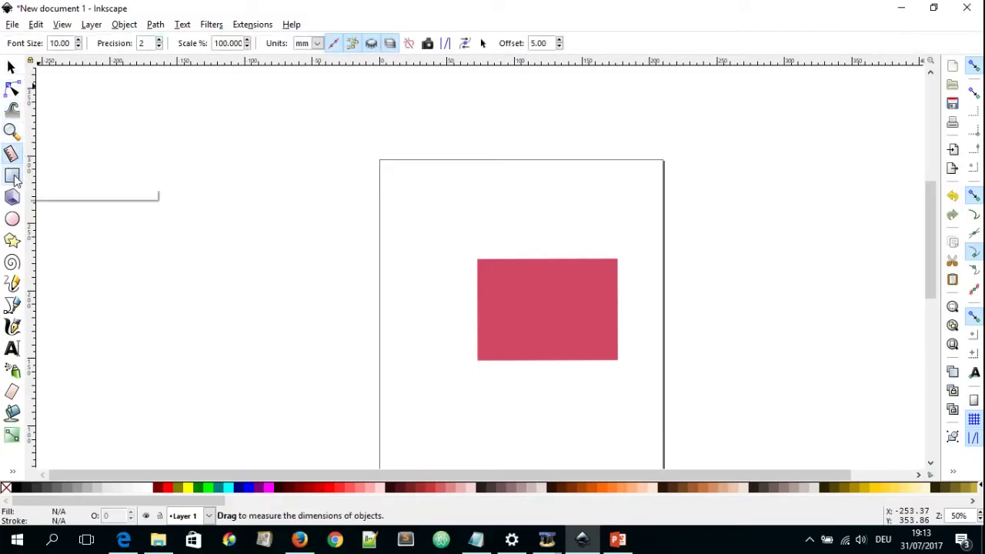
{"action": "left_click", "coordinate": [12, 176]}
{"action": "left_click", "coordinate": [11, 197]}
{"action": "left_click", "coordinate": [11, 219]}
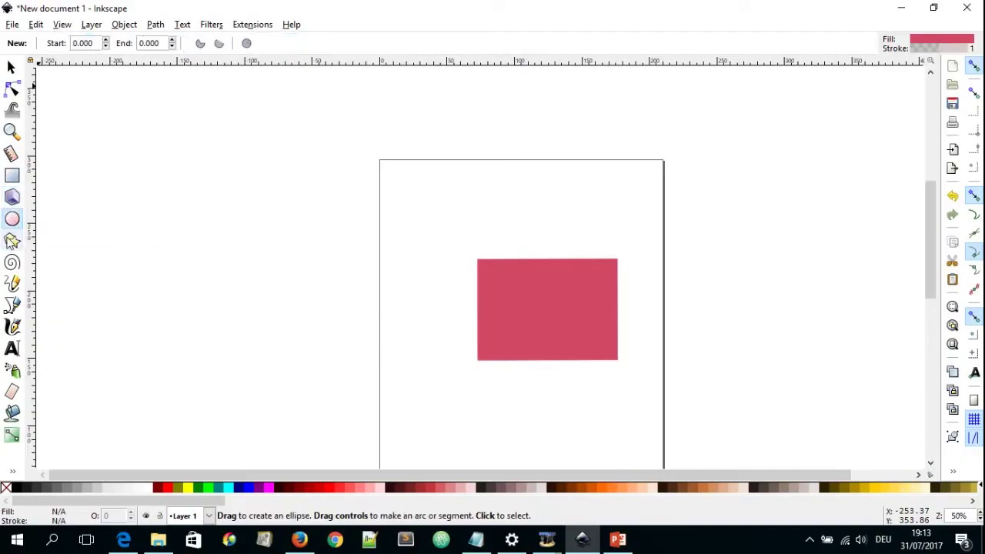
{"action": "left_click", "coordinate": [11, 241]}
{"action": "left_click", "coordinate": [12, 263]}
{"action": "left_click", "coordinate": [11, 68]}
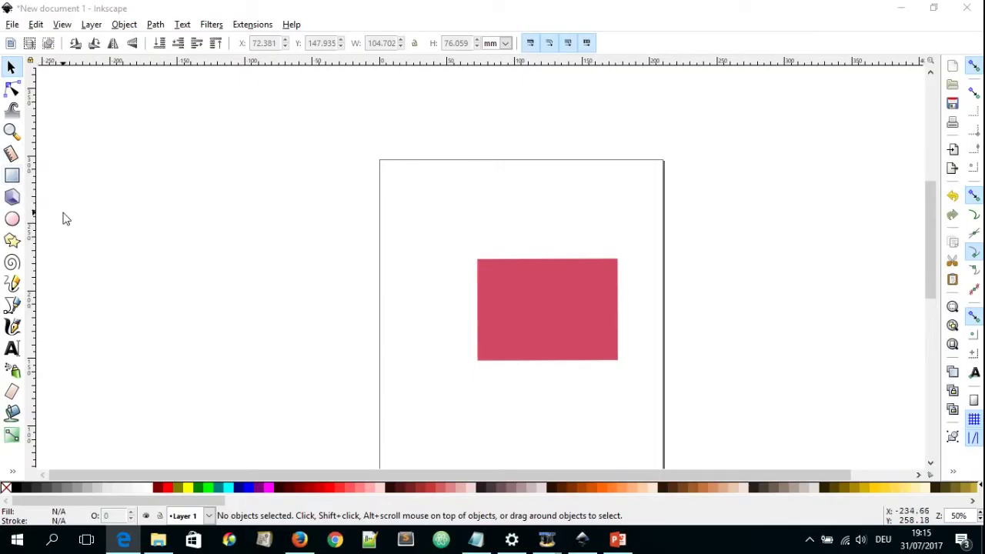
Draw a tall ellipse left of the rectangle and fill it blue
{"action": "left_click", "coordinate": [12, 219]}
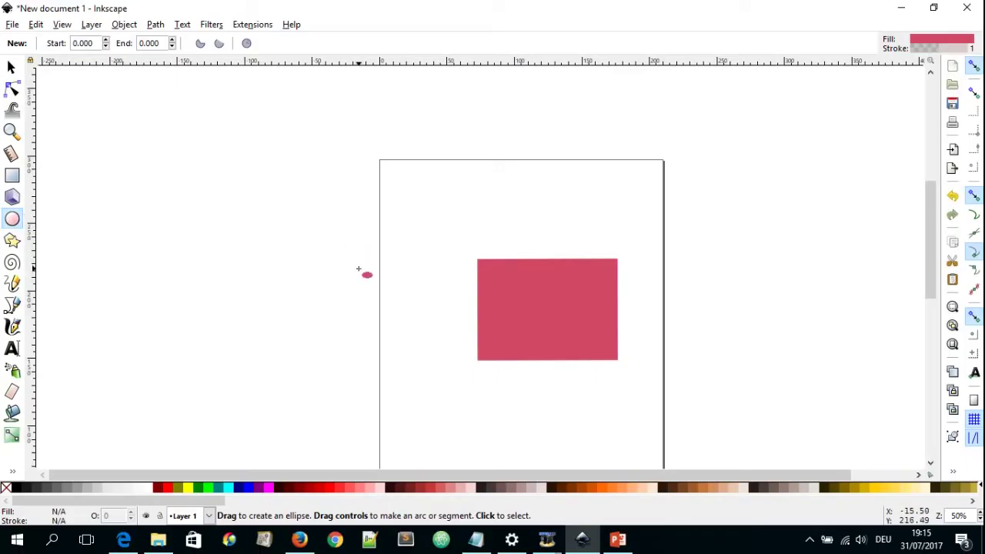
{"action": "left_click_drag", "start_coordinate": [412, 267], "coordinate": [449, 360]}
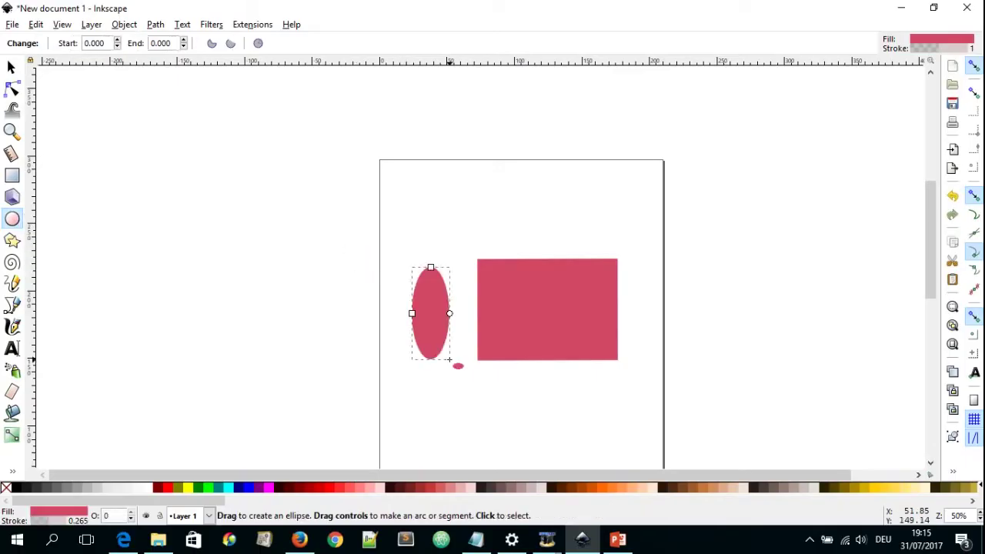
{"action": "key", "text": "s"}
{"action": "left_click", "coordinate": [427, 318]}
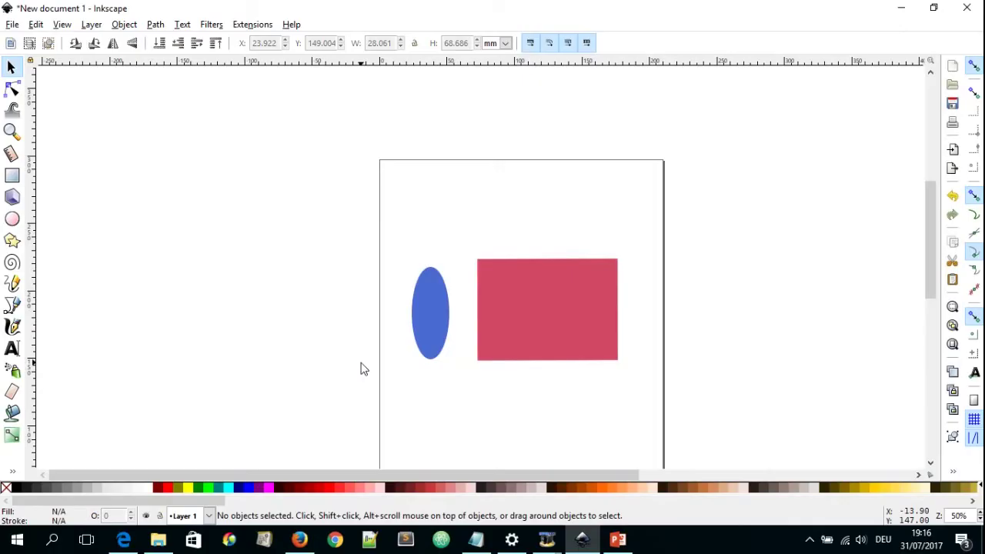
Select both shapes with Ctrl+A, then cut and paste the blue ellipse
{"action": "key", "text": "ctrl"}
{"action": "key", "text": "ctrl+a"}
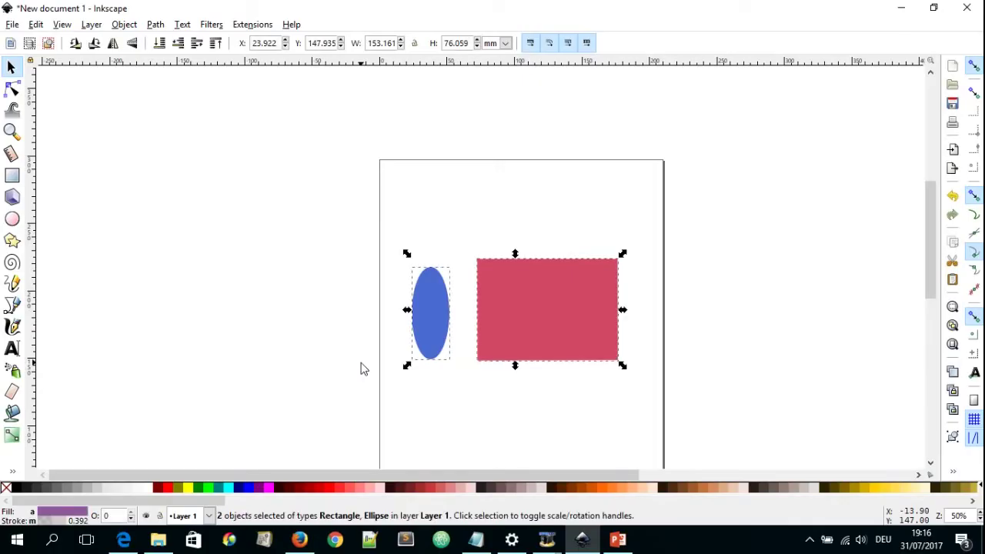
{"action": "left_click", "coordinate": [363, 369]}
{"action": "left_click", "coordinate": [432, 328]}
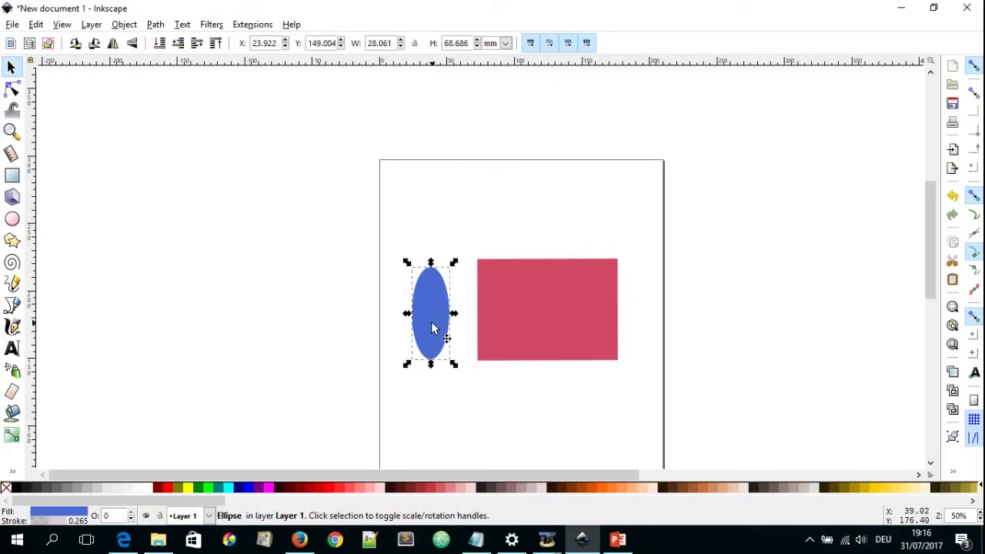
{"action": "key", "text": "ctrl"}
{"action": "key", "text": "ctrl+x"}
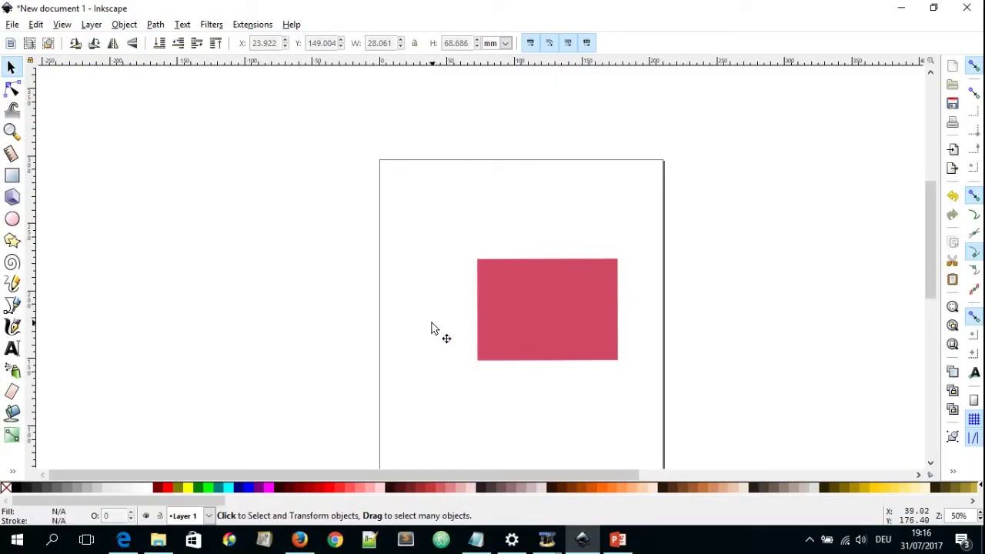
{"action": "key", "text": "ctrl"}
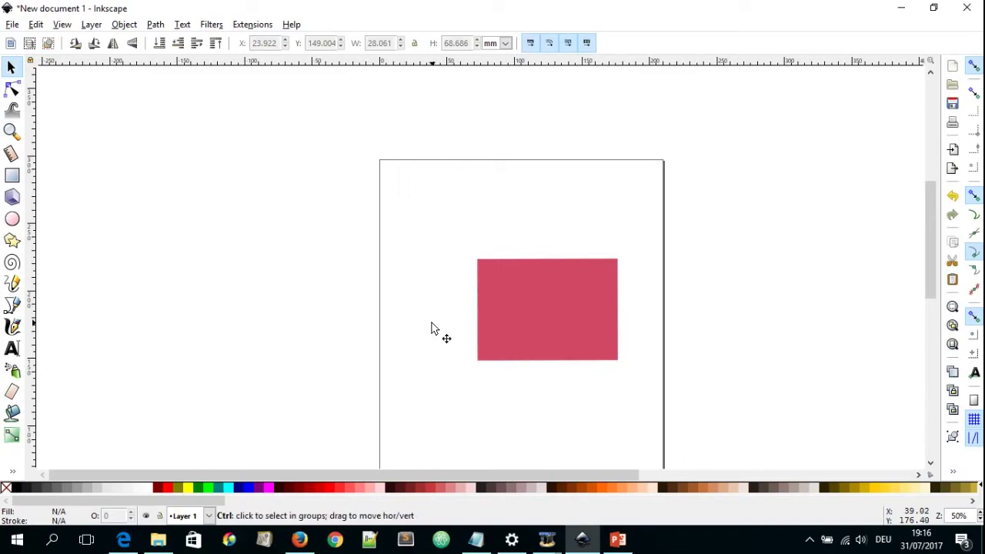
{"action": "key", "text": "ctrl+v"}
Delete the blue ellipse and undo the deletion
{"action": "key", "text": "Escape"}
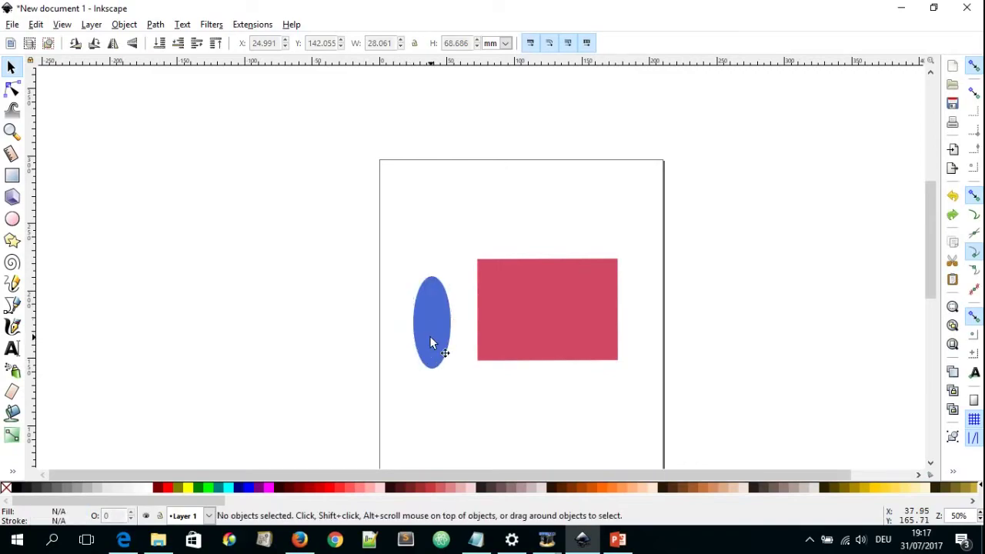
{"action": "left_click", "coordinate": [437, 338]}
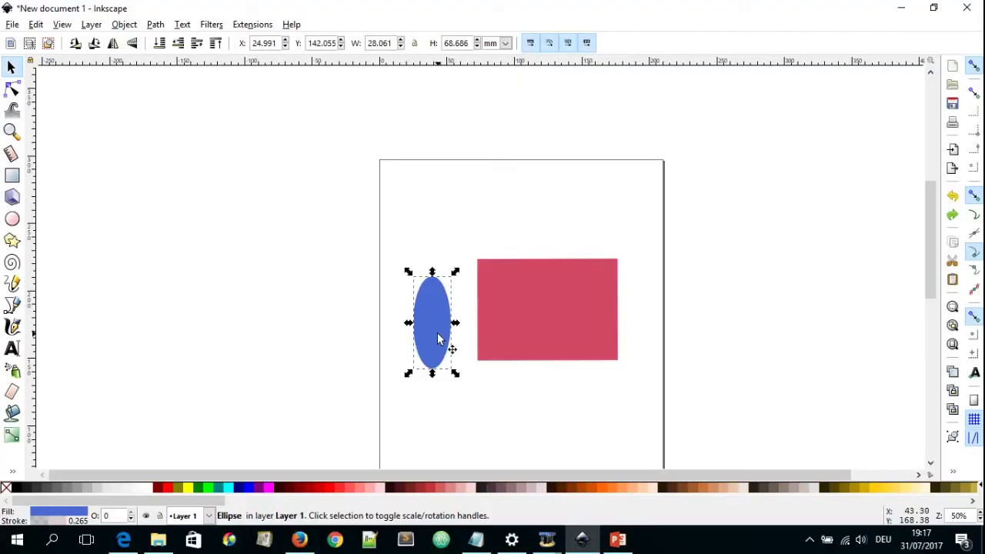
{"action": "key", "text": "Delete"}
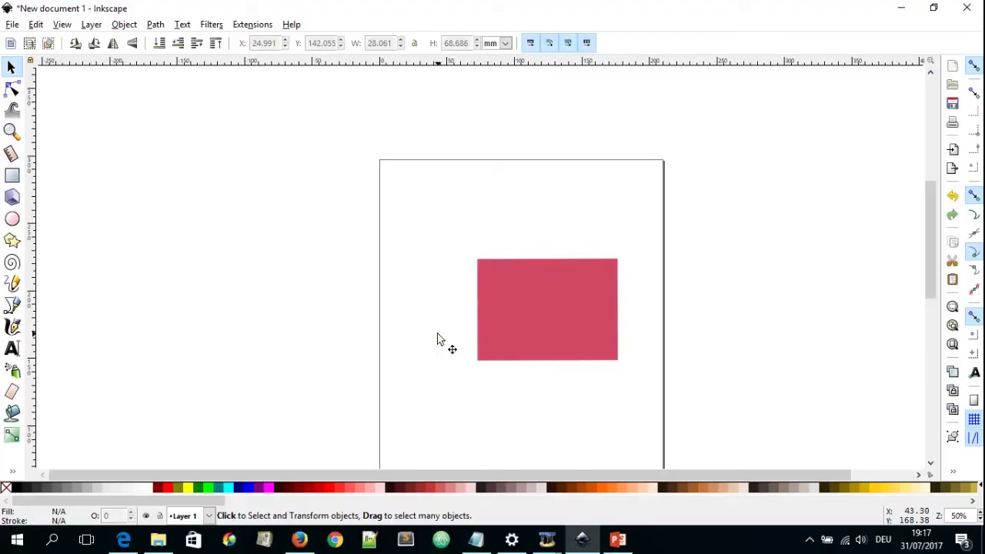
{"action": "key", "text": "ctrl+z"}
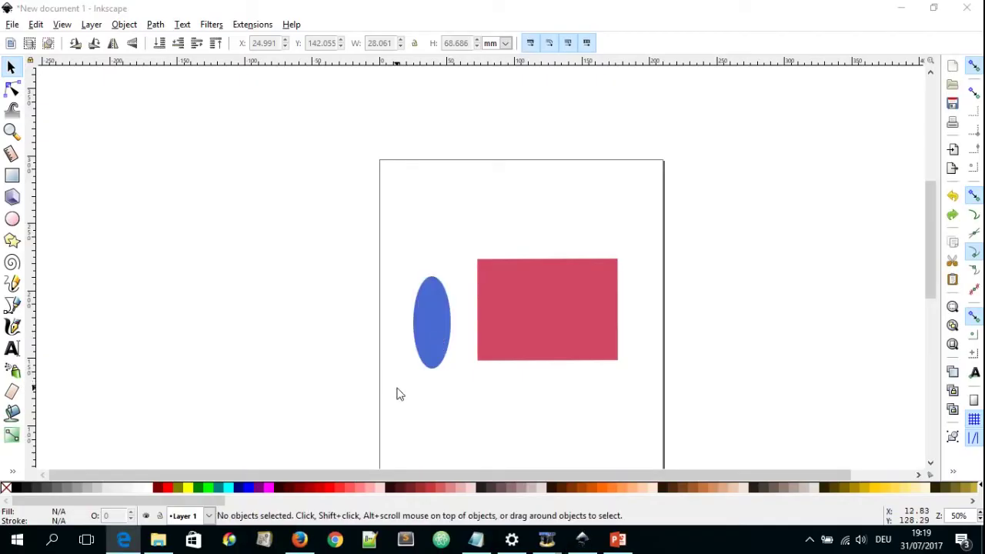
Pull a vertical guide and a horizontal guide near the page top out of the rulers
{"action": "scroll", "coordinate": [412, 404], "scroll_direction": "right", "scroll_amount": 2}
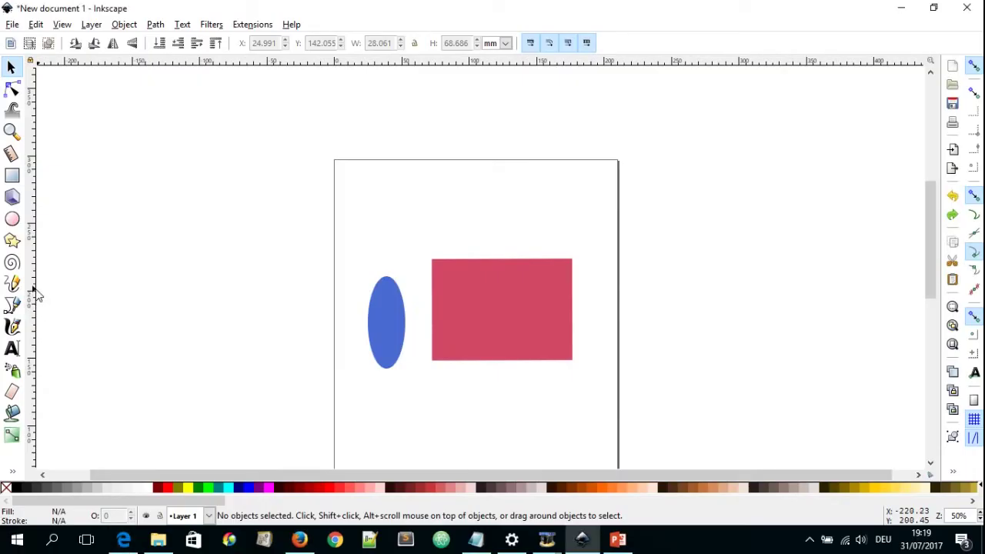
{"action": "left_click_drag", "start_coordinate": [32, 288], "coordinate": [306, 290]}
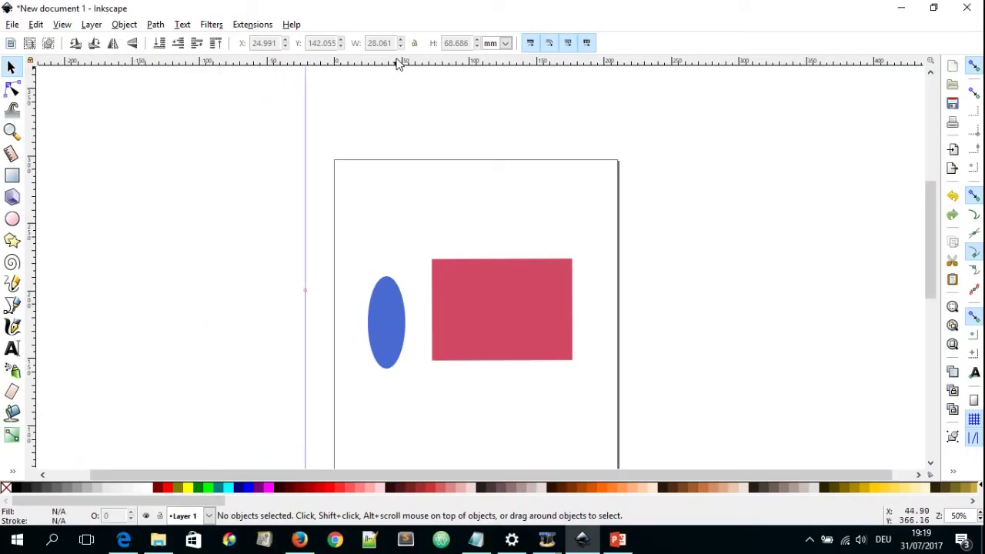
{"action": "left_click_drag", "start_coordinate": [400, 64], "coordinate": [443, 214]}
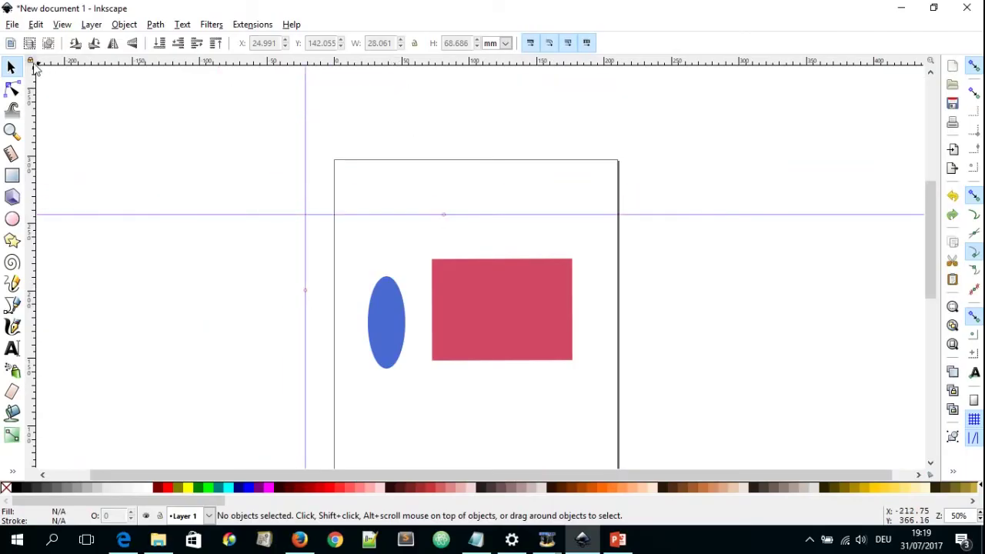
Add a diagonal guide from the ruler corner and a vertical guide at the rectangle's right edge
{"action": "mouse_move", "coordinate": [39, 71]}
{"action": "left_mouse_down"}
{"action": "mouse_move", "coordinate": [84, 121]}
{"action": "mouse_move", "coordinate": [33, 69]}
{"action": "left_mouse_up"}
{"action": "left_click_drag", "start_coordinate": [38, 68], "coordinate": [269, 270]}
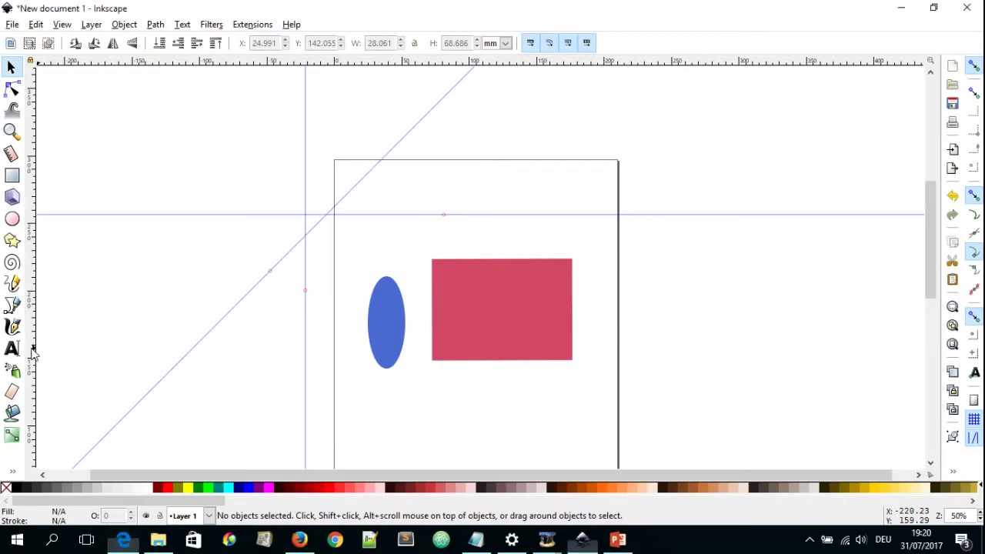
{"action": "left_click_drag", "start_coordinate": [35, 348], "coordinate": [601, 373]}
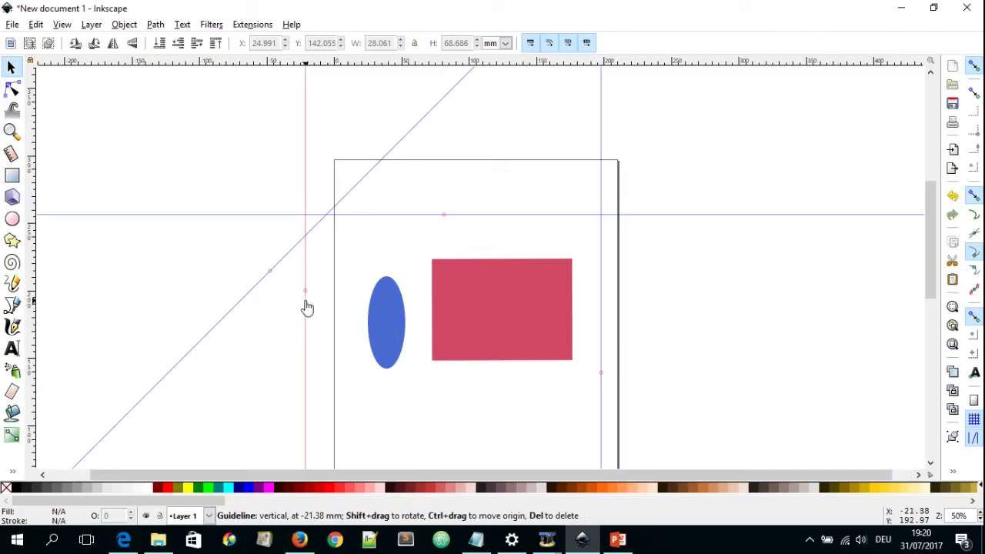
Move the left vertical guide to 11.76 mm beside the ellipse, then delete and restore the diagonal guide
{"action": "left_click_drag", "start_coordinate": [306, 308], "coordinate": [350, 312]}
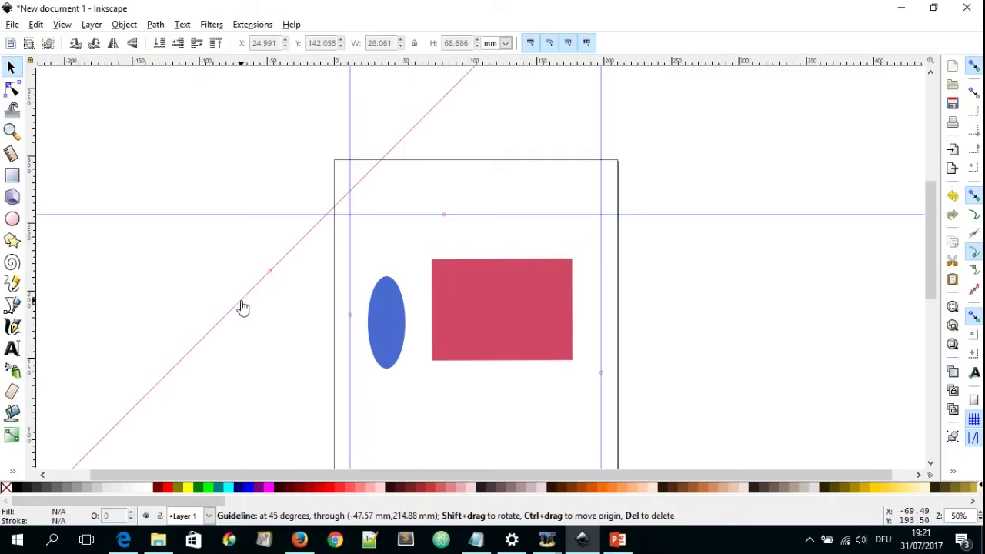
{"action": "left_click_drag", "start_coordinate": [241, 308], "coordinate": [57, 67]}
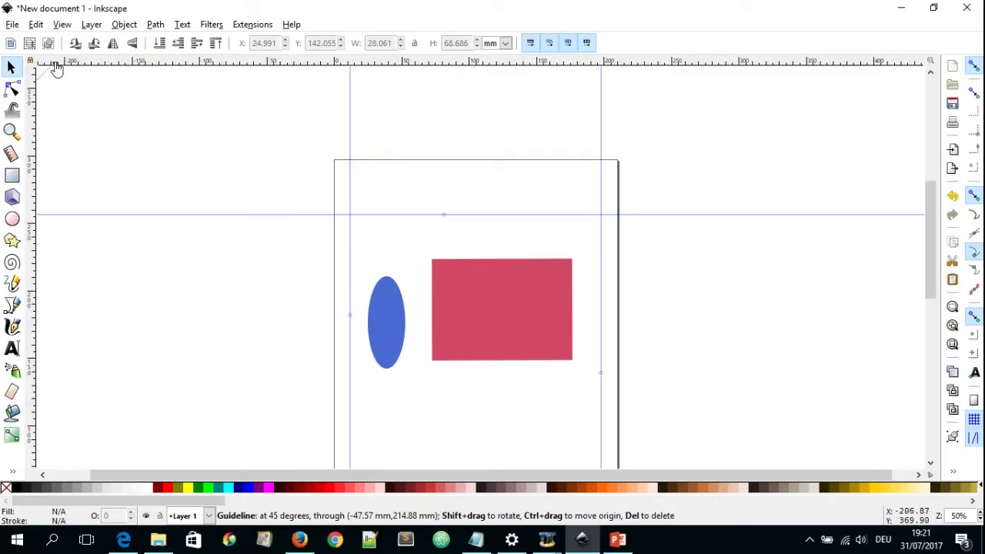
{"action": "key", "text": "ctrl+z"}
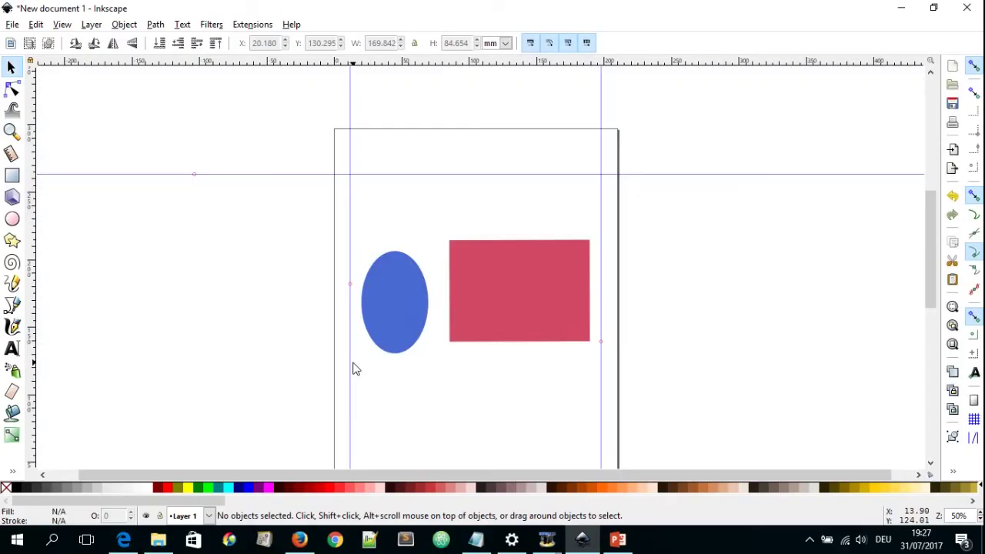
Toggle the page grid with # and View > Page Grid, leaving it switched on
{"action": "key", "text": "numbersign"}
{"action": "key", "text": "numbersign"}
{"action": "left_click", "coordinate": [60, 24]}
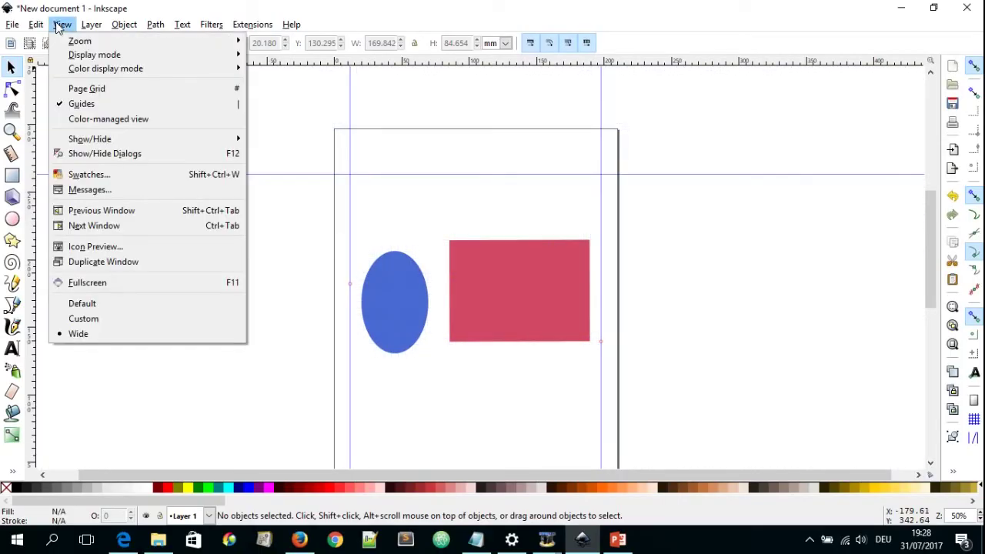
{"action": "left_click", "coordinate": [87, 89]}
{"action": "left_click", "coordinate": [66, 27]}
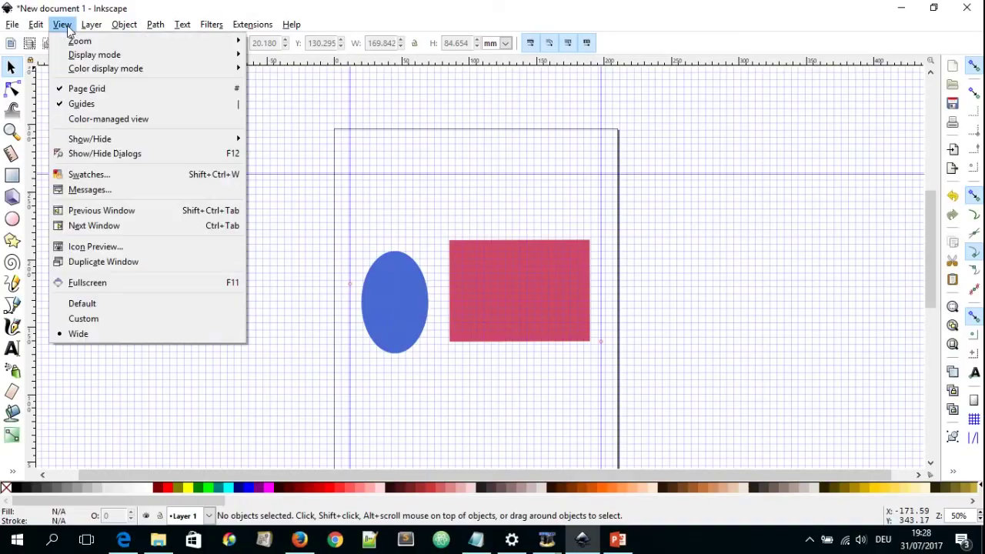
{"action": "left_click", "coordinate": [86, 88]}
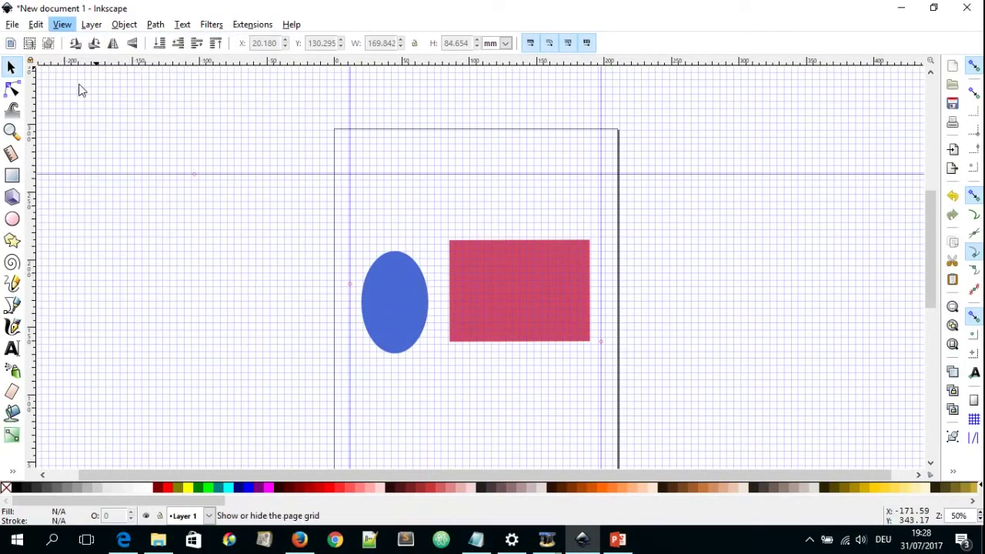
{"action": "key", "text": "numbersign"}
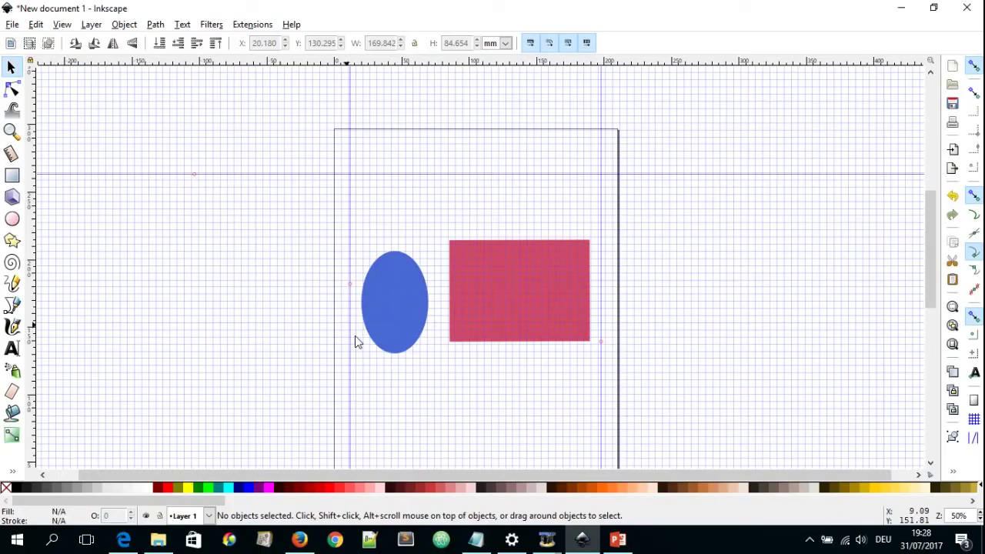
Set the rectangular grid's units to mm in Document Properties and close the dialog
{"action": "left_click", "coordinate": [12, 28]}
{"action": "left_click", "coordinate": [72, 267]}
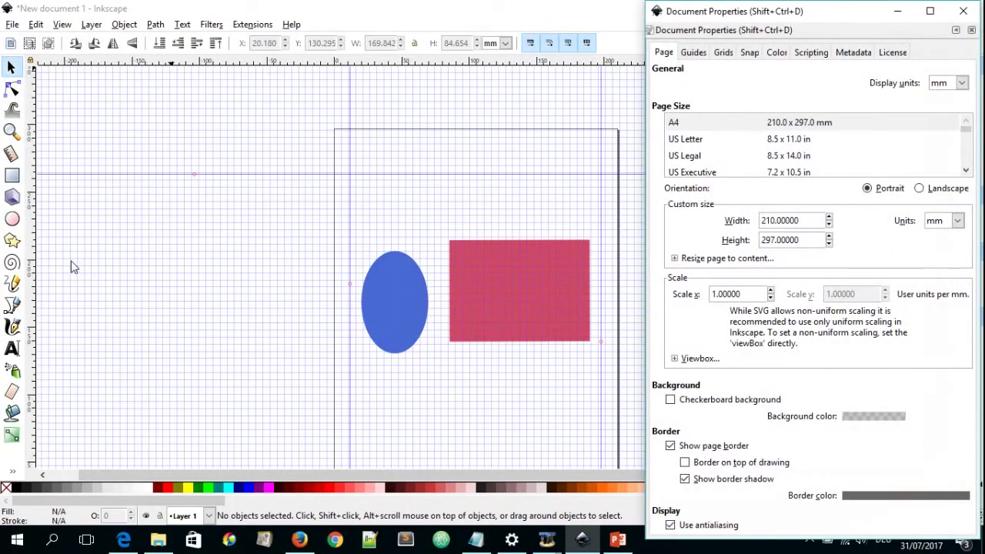
{"action": "left_click", "coordinate": [723, 52]}
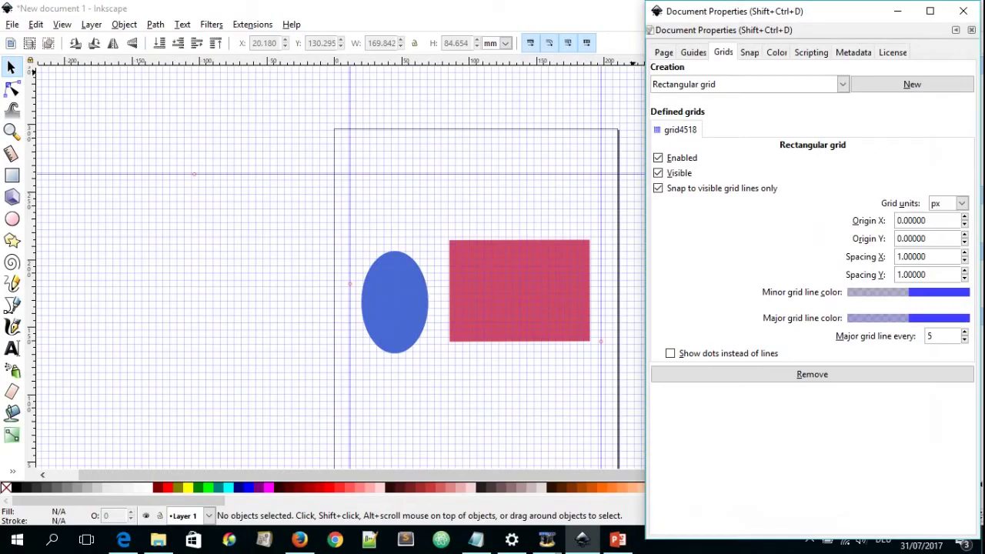
{"action": "left_click", "coordinate": [961, 203]}
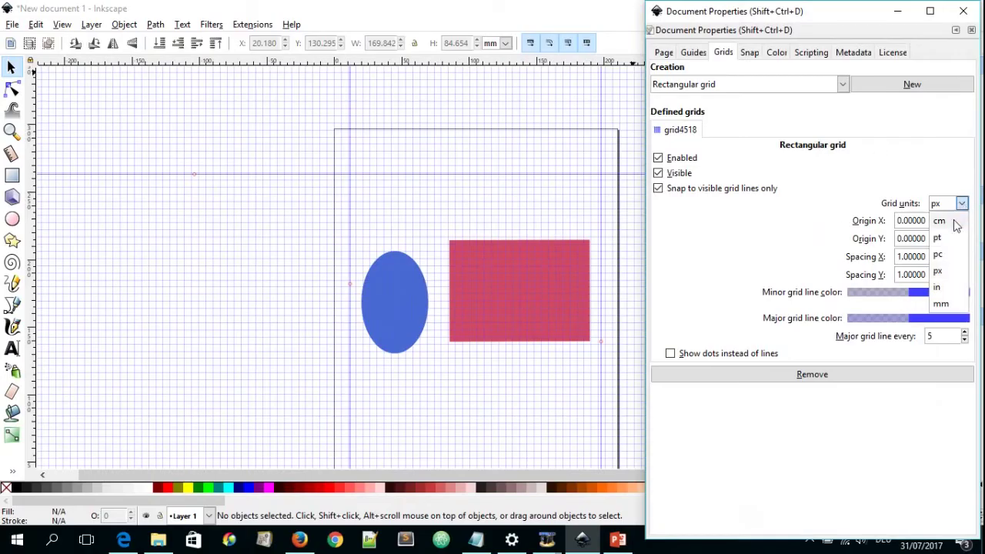
{"action": "left_click", "coordinate": [942, 302]}
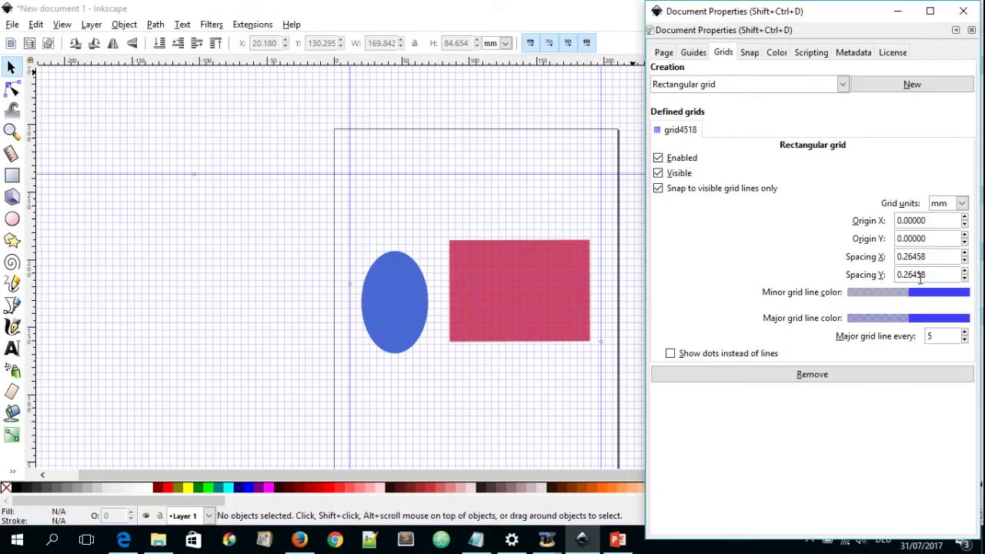
{"action": "left_click_drag", "start_coordinate": [936, 258], "coordinate": [888, 255]}
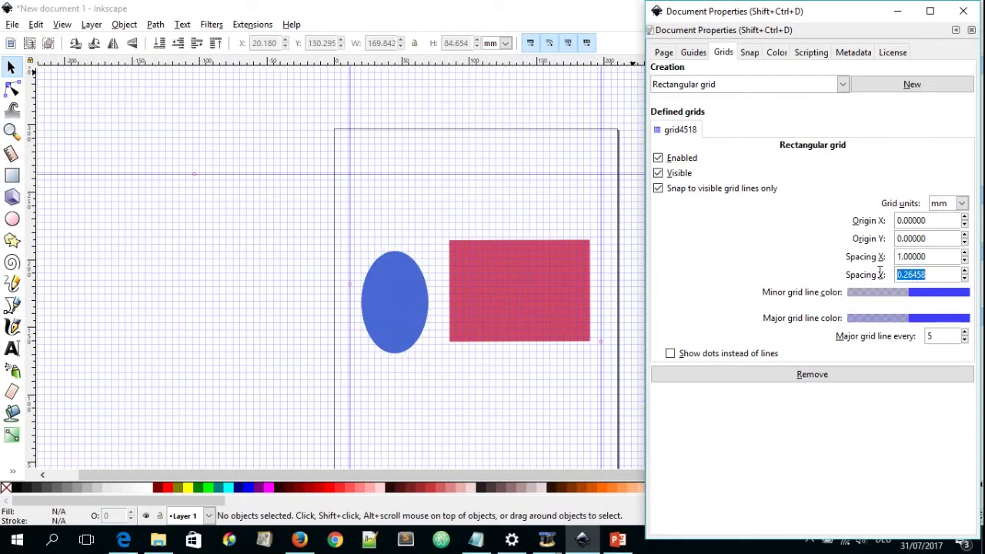
{"action": "left_click", "coordinate": [963, 11]}
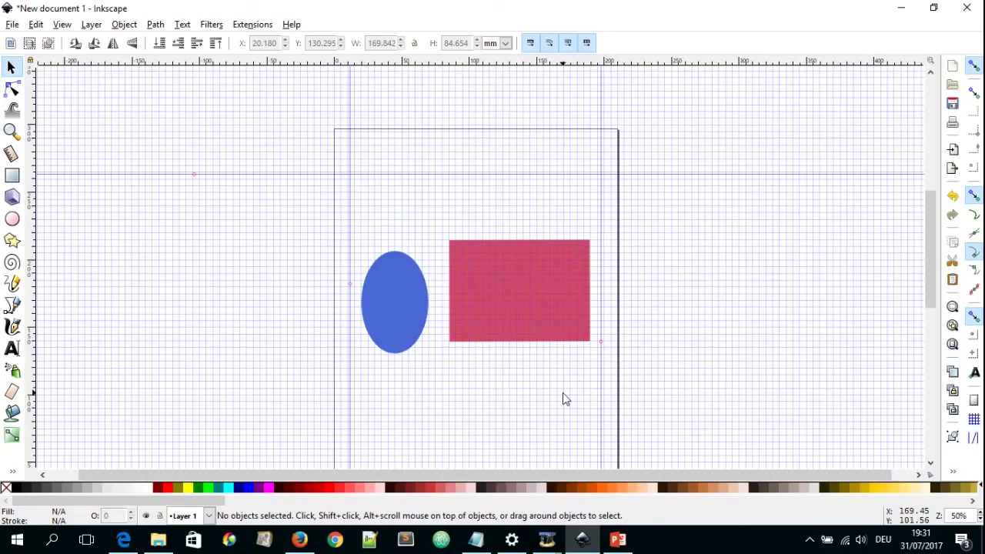
Hide the grid and position the vertical guides at X 15 mm and 180 mm
{"action": "key", "text": "numbersign"}
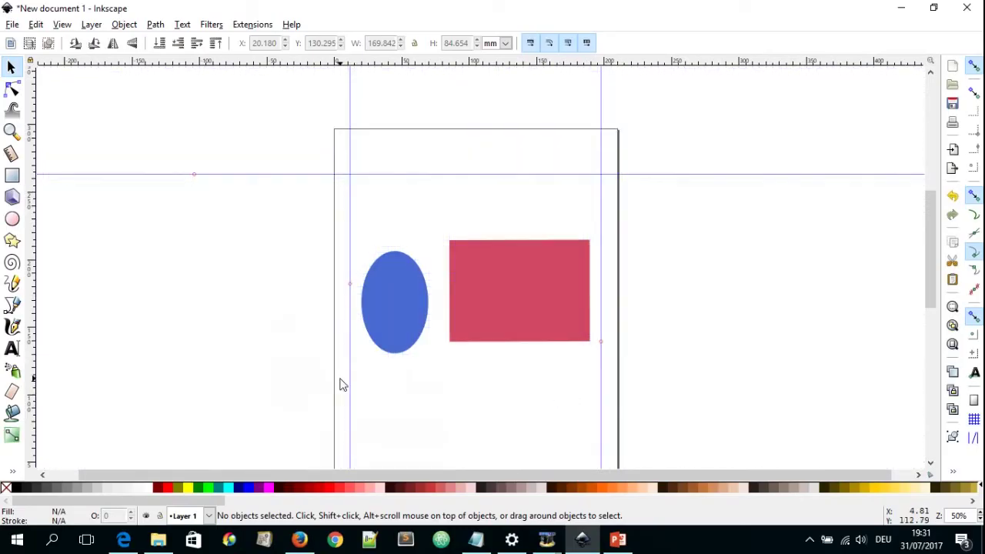
{"action": "double_click", "coordinate": [351, 366]}
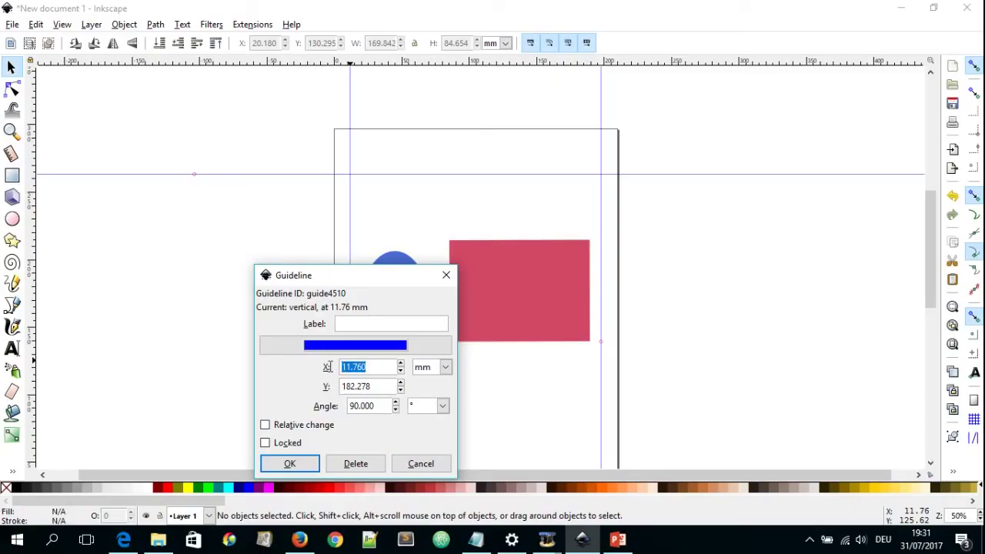
{"action": "type", "text": "15"}
{"action": "left_click", "coordinate": [290, 464]}
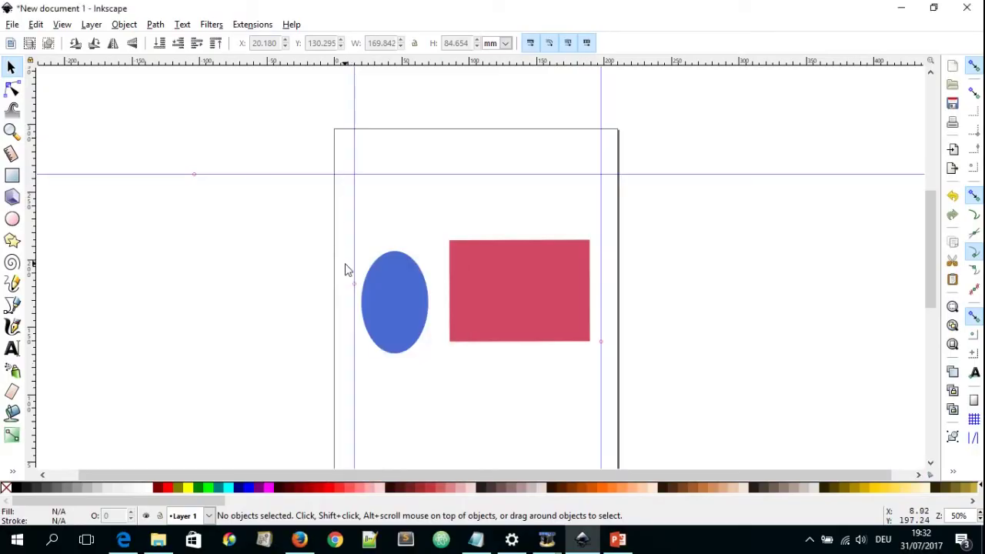
{"action": "double_click", "coordinate": [601, 362]}
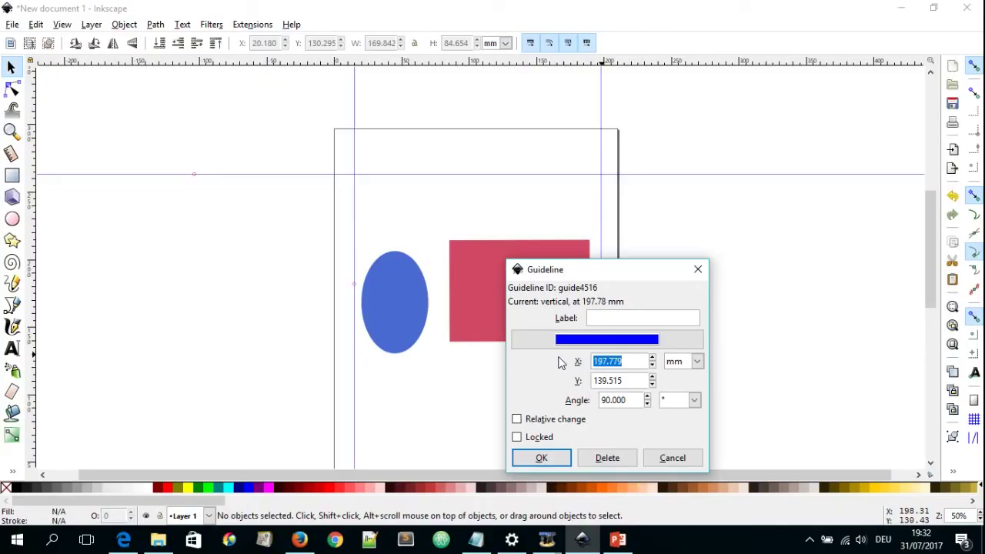
{"action": "type", "text": "180"}
{"action": "key", "text": "Return"}
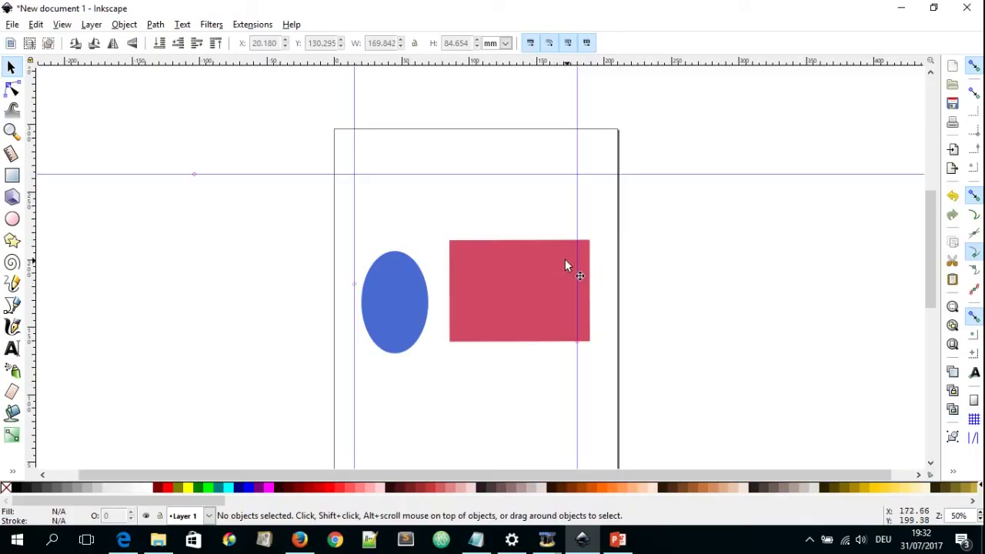
Move the rectangle and ellipse up so they snap against the guides
{"action": "left_click_drag", "start_coordinate": [521, 297], "coordinate": [502, 273]}
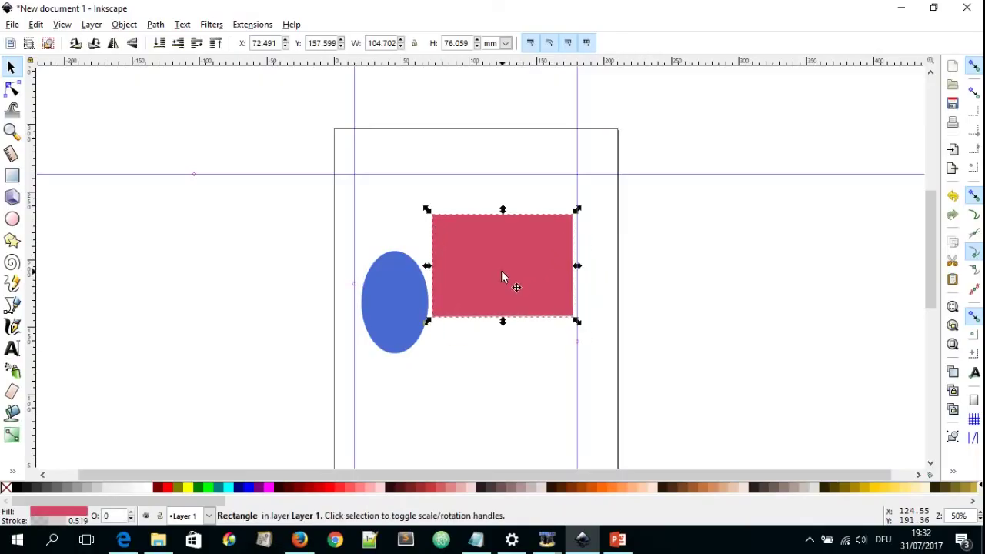
{"action": "left_click_drag", "start_coordinate": [409, 324], "coordinate": [400, 273]}
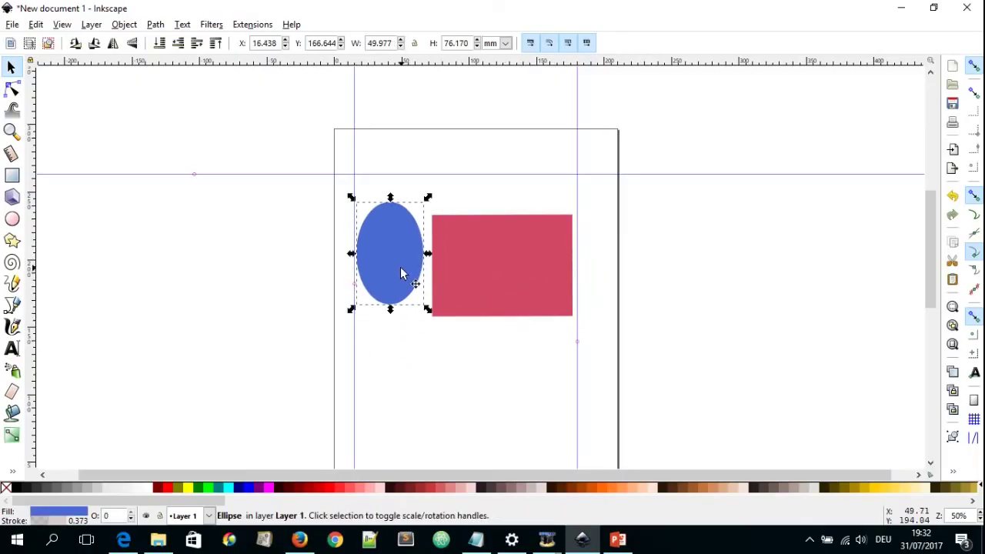
{"action": "left_click", "coordinate": [411, 378]}
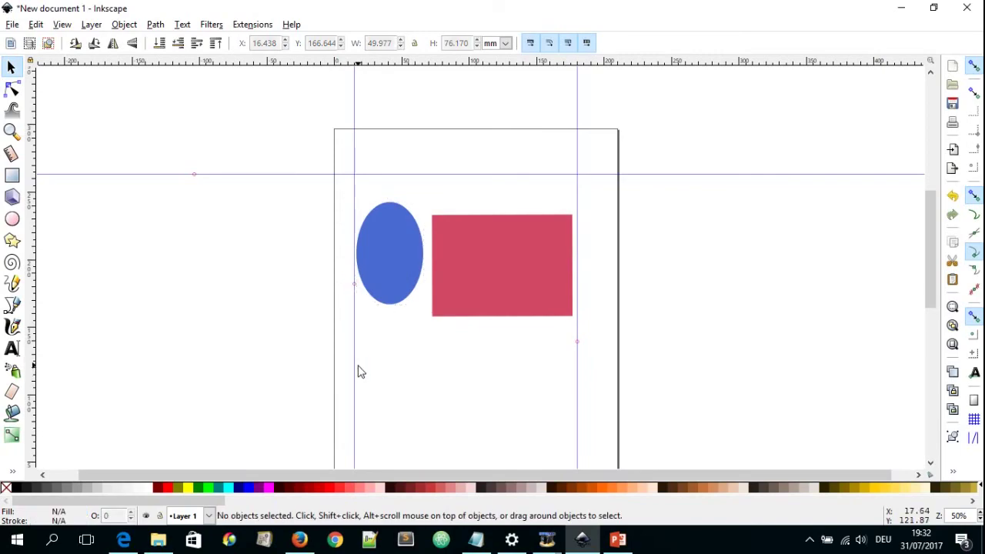
Add a horizontal guide across the lower page at about 116 mm and inspect the guides' settings
{"action": "double_click", "coordinate": [615, 182]}
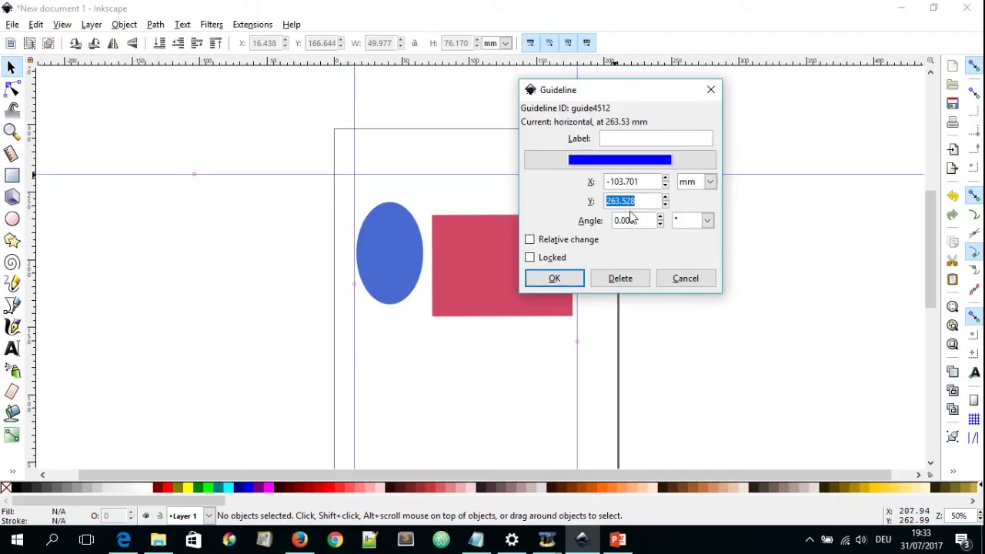
{"action": "key", "text": "Escape"}
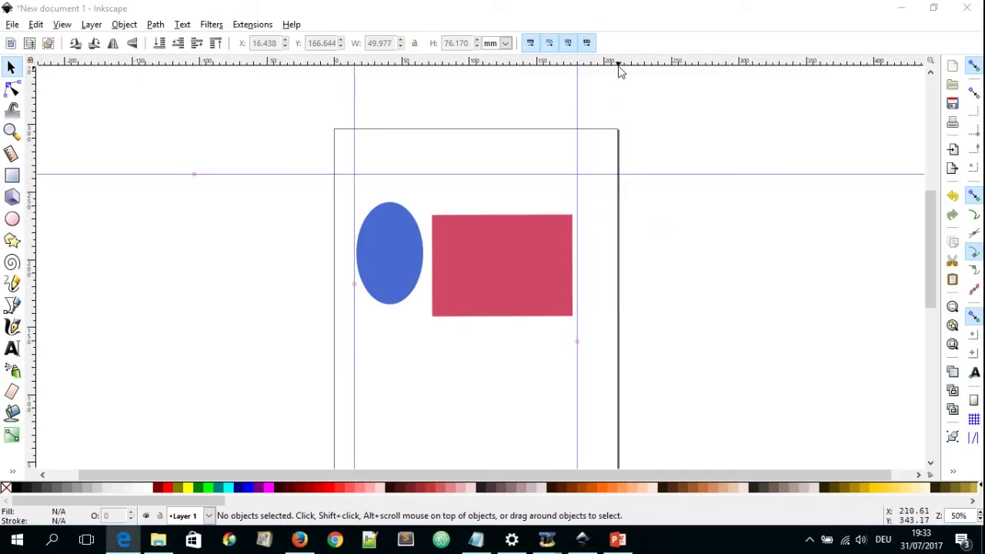
{"action": "left_click_drag", "start_coordinate": [620, 70], "coordinate": [678, 377]}
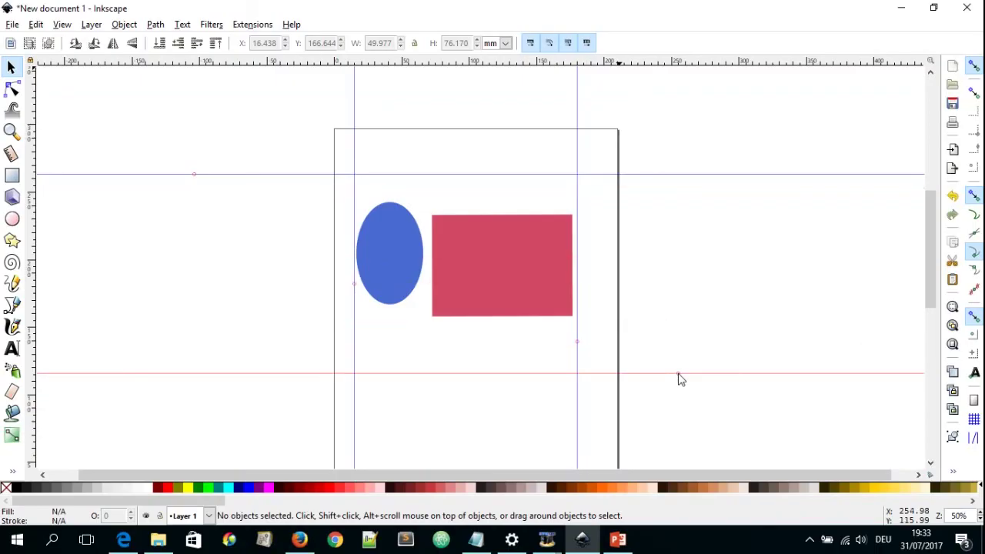
{"action": "double_click", "coordinate": [686, 374]}
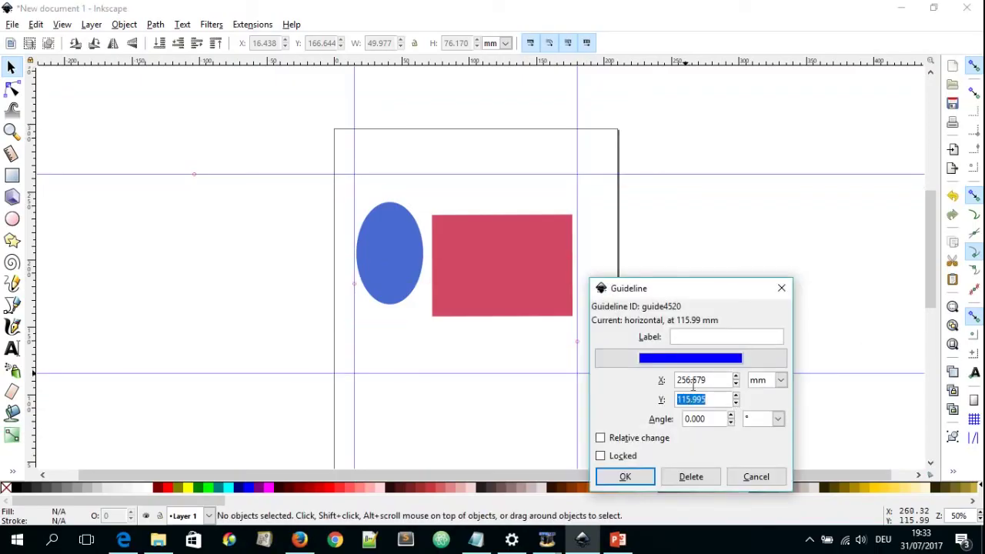
{"action": "left_click", "coordinate": [781, 288]}
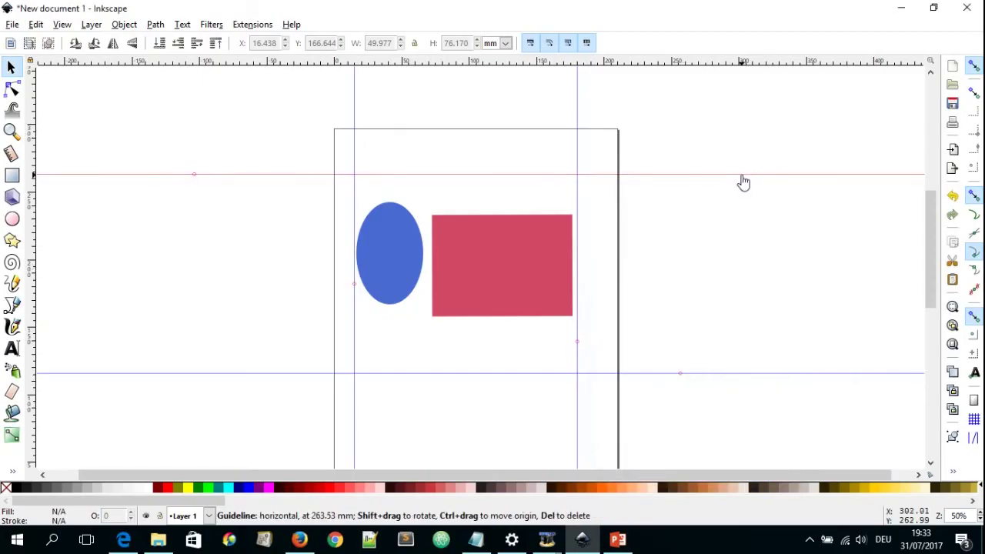
{"action": "double_click", "coordinate": [742, 174]}
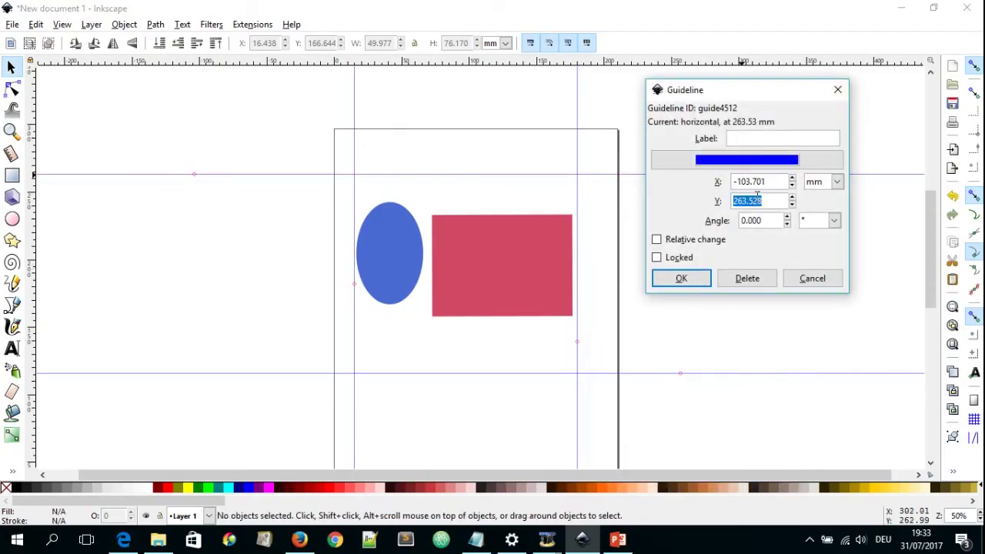
{"action": "left_click", "coordinate": [838, 90]}
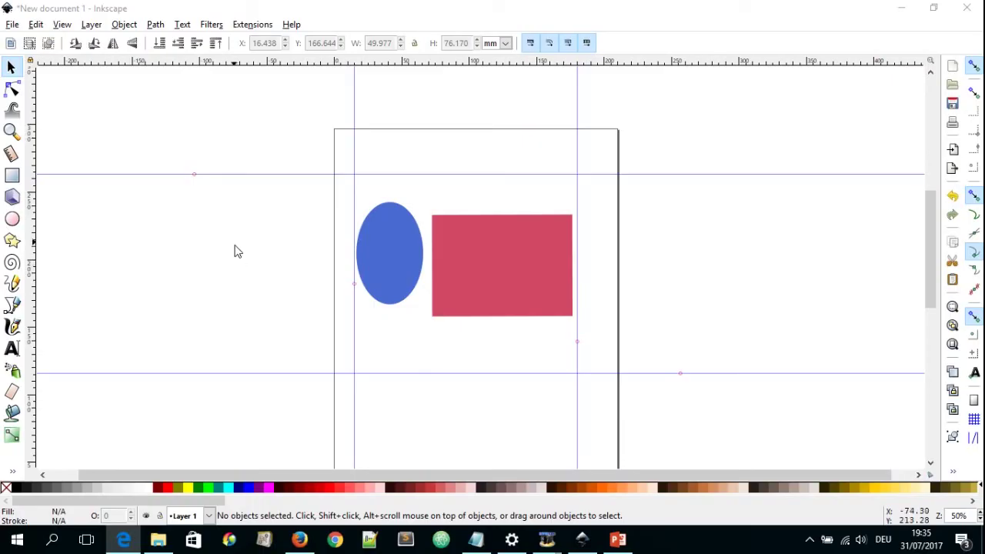
{"action": "left_click", "coordinate": [63, 25]}
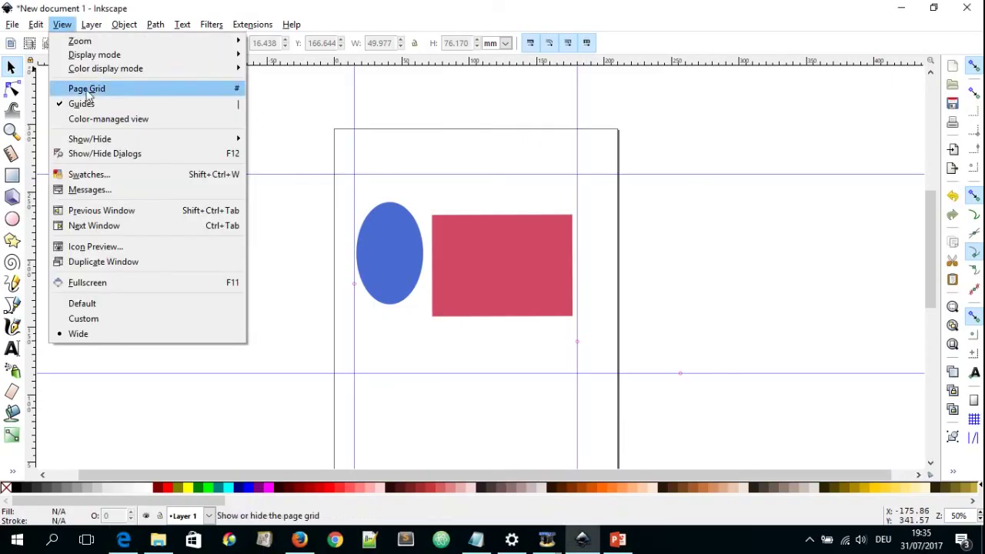
{"action": "mouse_move", "coordinate": [101, 143]}
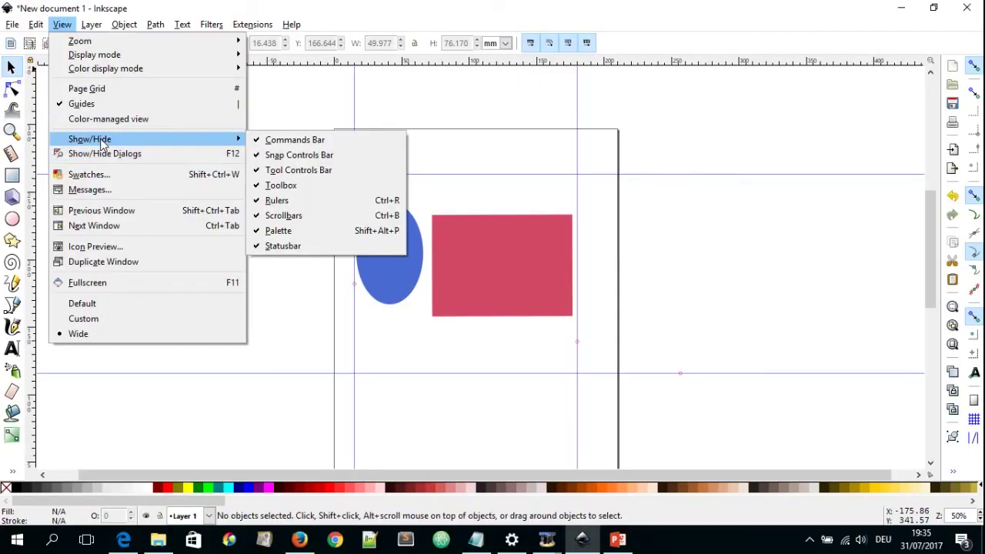
{"action": "left_click", "coordinate": [296, 203]}
{"action": "left_click", "coordinate": [63, 25]}
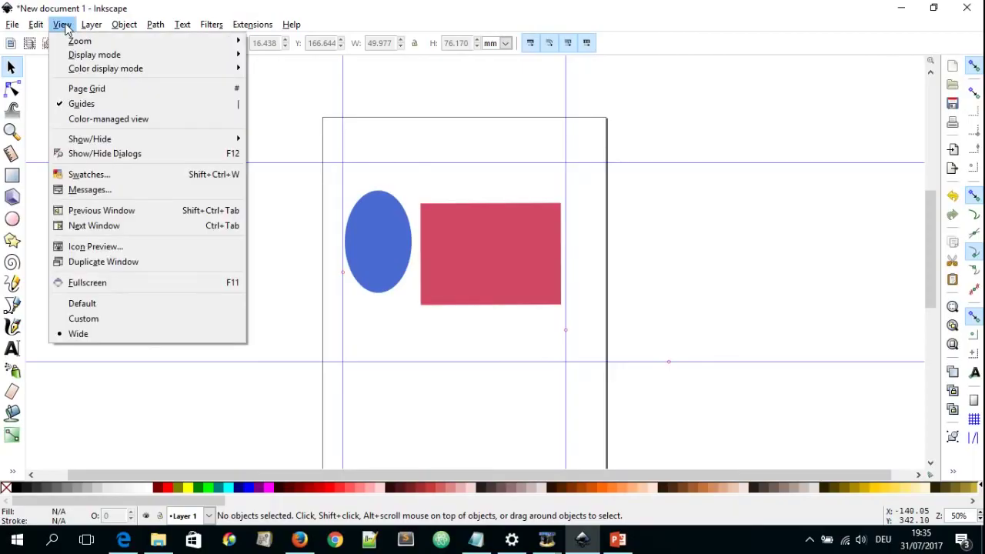
{"action": "mouse_move", "coordinate": [231, 138]}
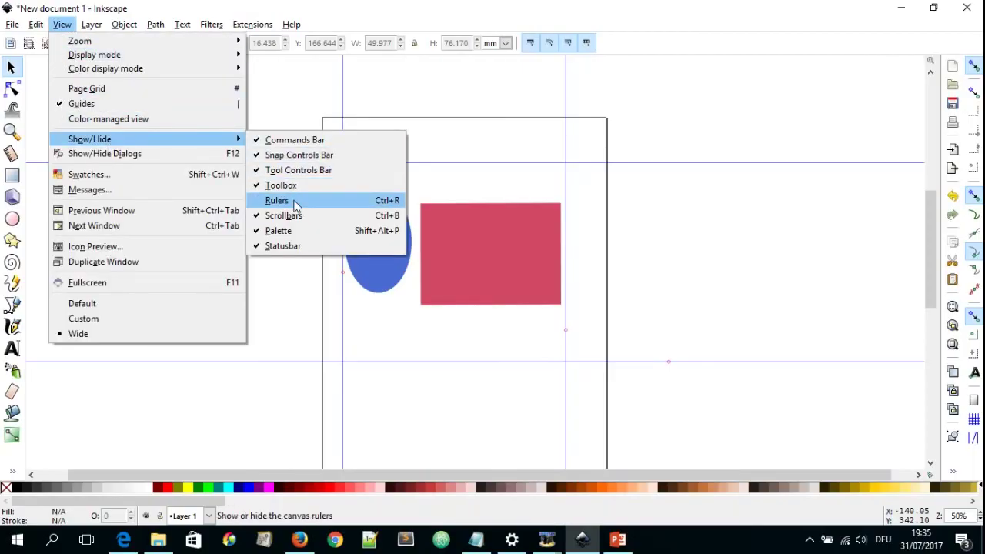
{"action": "left_click", "coordinate": [296, 203]}
{"action": "left_click", "coordinate": [61, 26]}
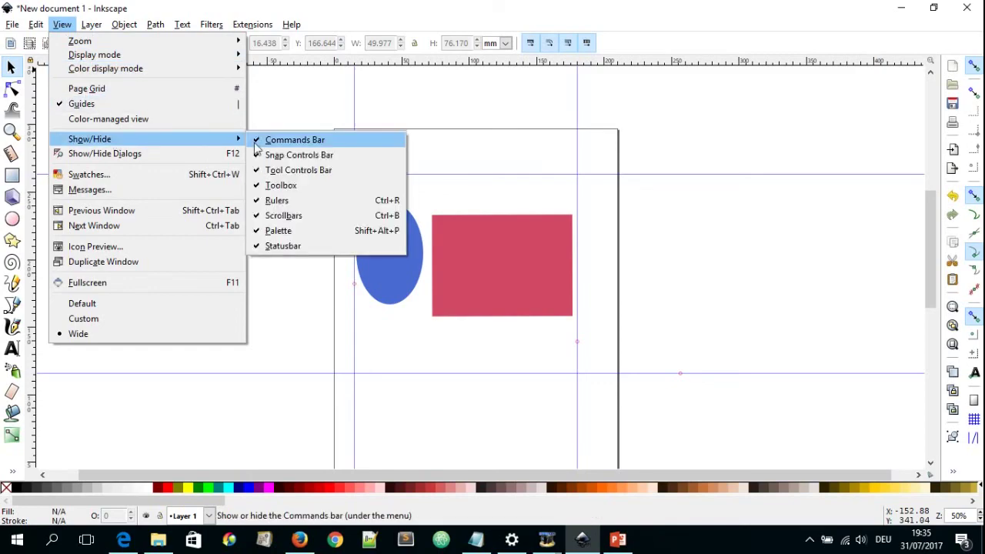
{"action": "left_click", "coordinate": [315, 145]}
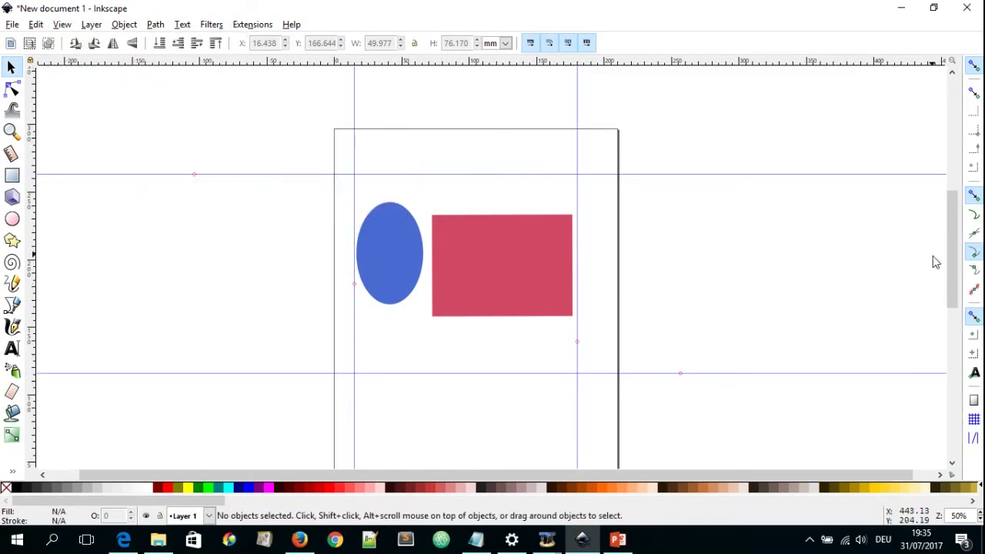
{"action": "left_click", "coordinate": [61, 25]}
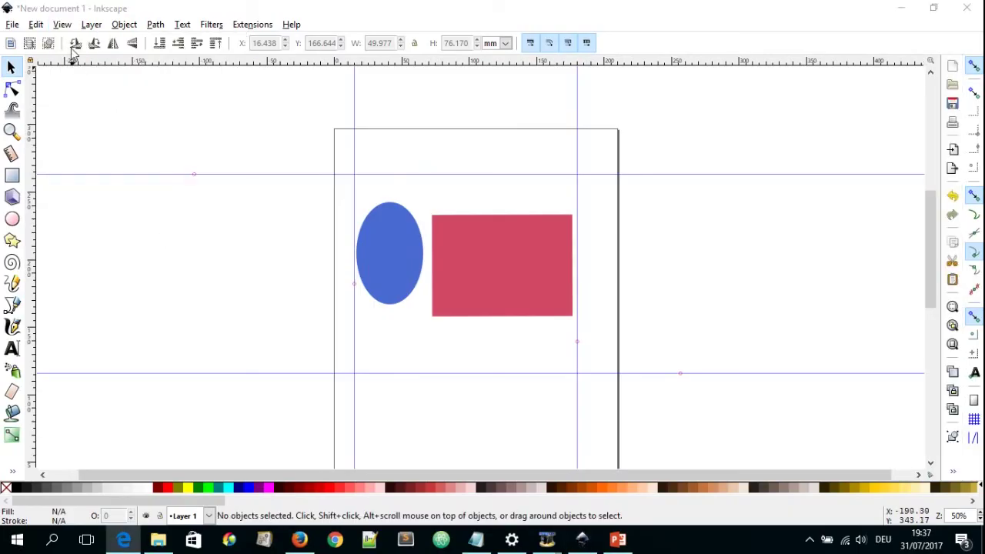
Switch the workspace layout to Custom, then Default, and finally back to Wide
{"action": "left_click", "coordinate": [62, 25]}
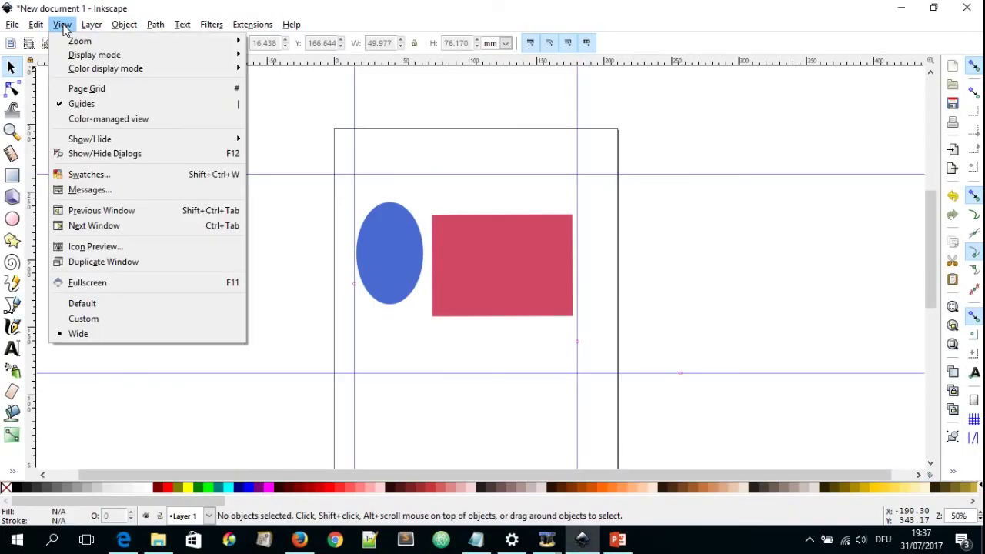
{"action": "left_click", "coordinate": [92, 319]}
{"action": "left_click", "coordinate": [62, 24]}
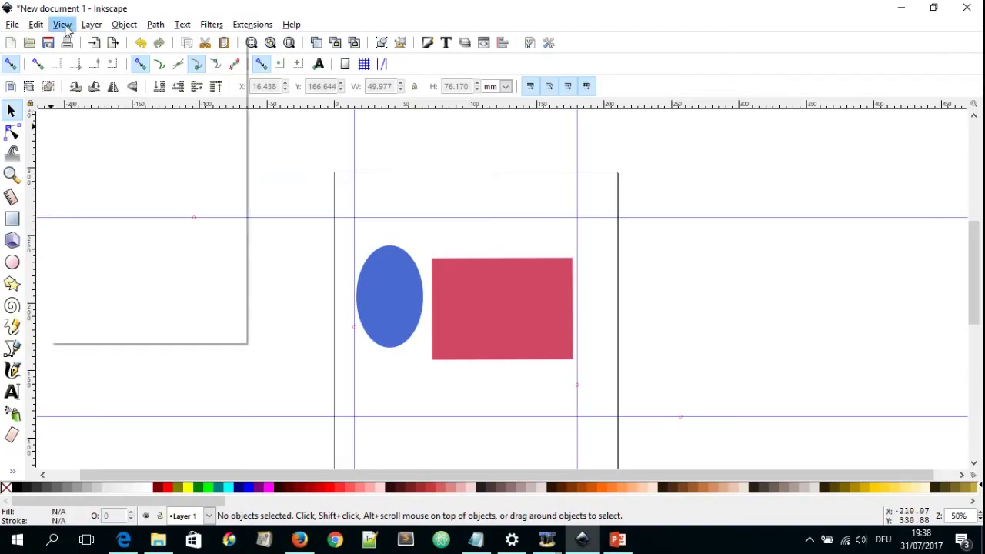
{"action": "left_click", "coordinate": [82, 304]}
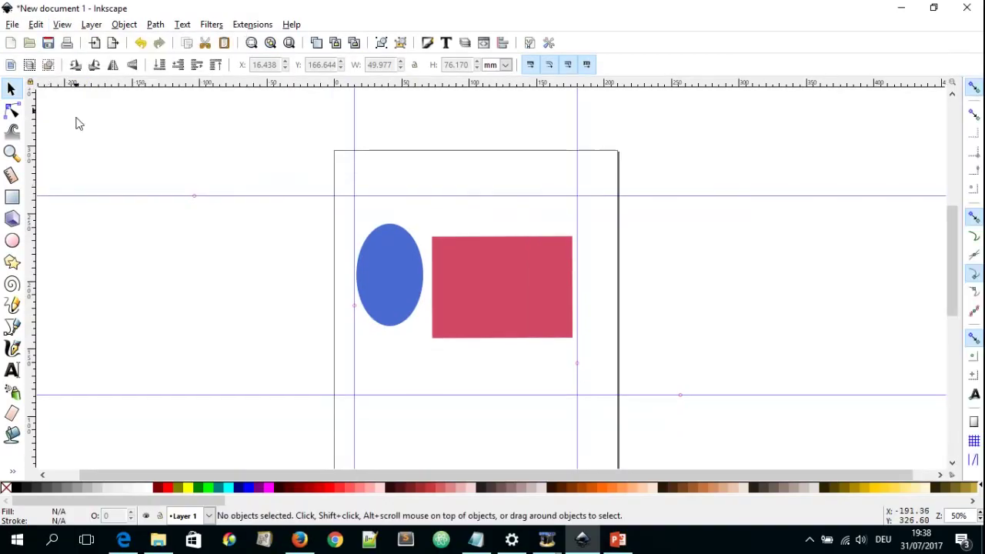
{"action": "left_click", "coordinate": [62, 24]}
{"action": "left_click", "coordinate": [85, 334]}
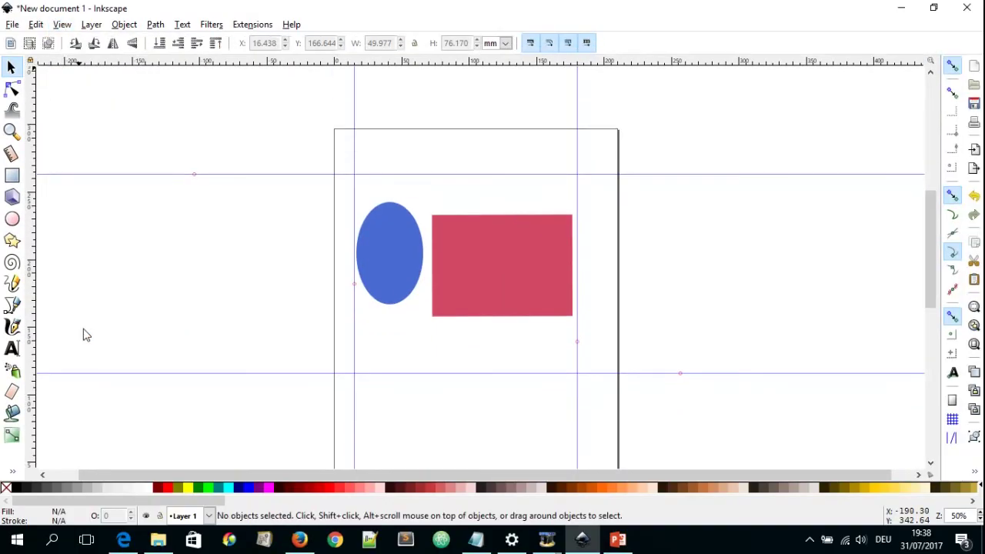